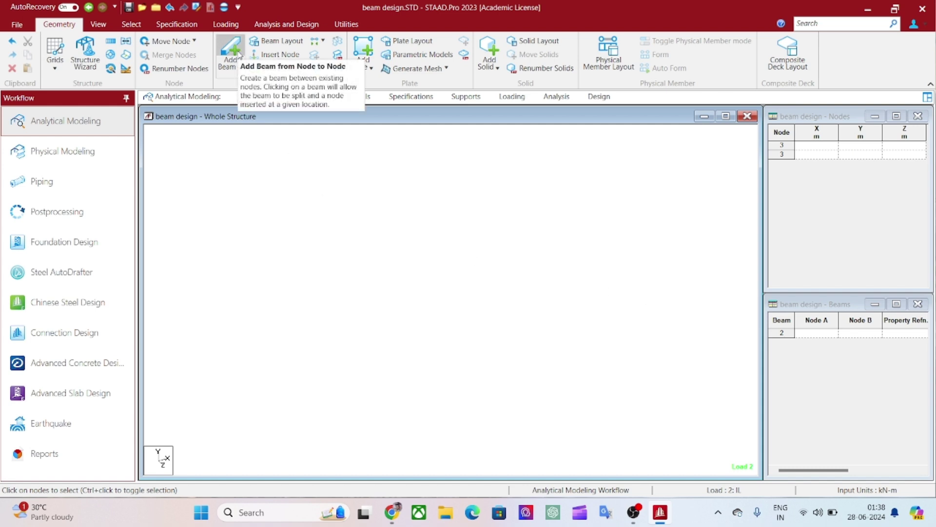
# Step: Create nodes at X 0 and X 5 m, with Y and Z at 0, and connect them with a beam
pyautogui.click(239, 56)
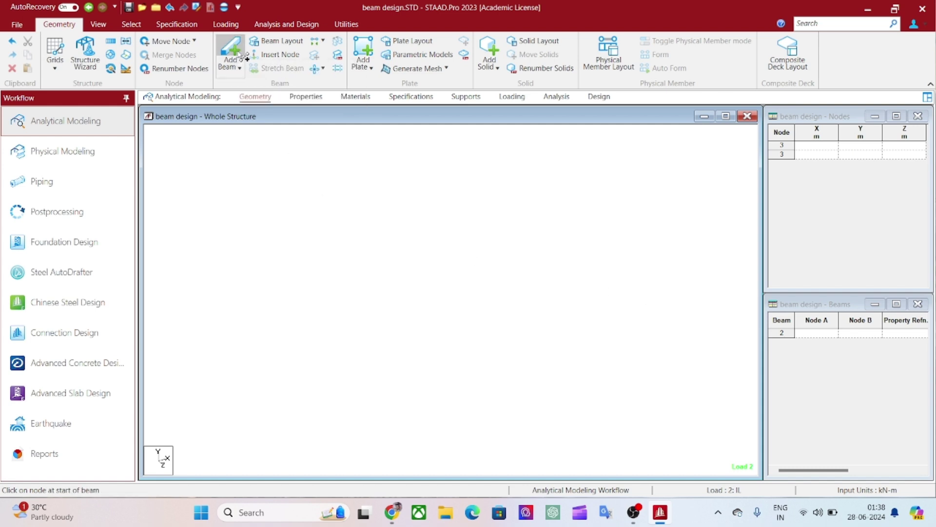
pyautogui.click(804, 149)
pyautogui.write('0')
pyautogui.press('Tab')
pyautogui.click(813, 155)
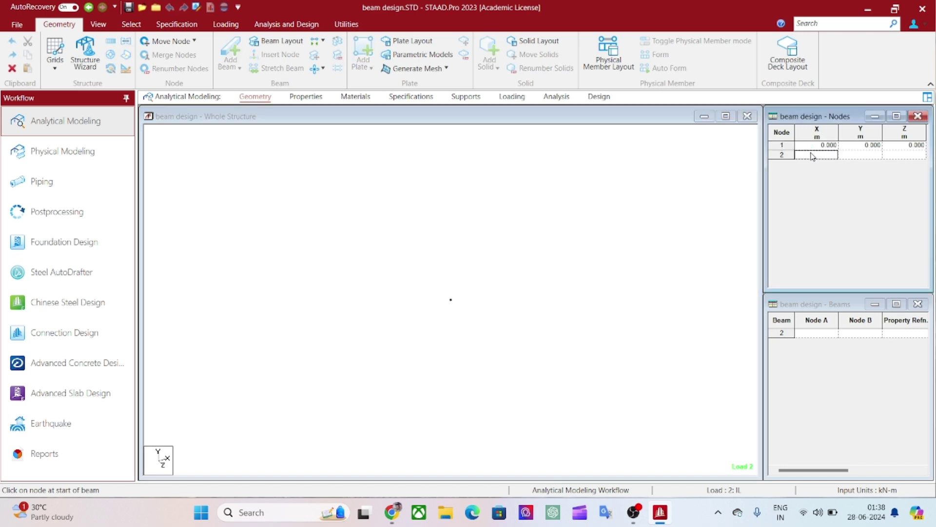
pyautogui.write('5')
pyautogui.press('Tab')
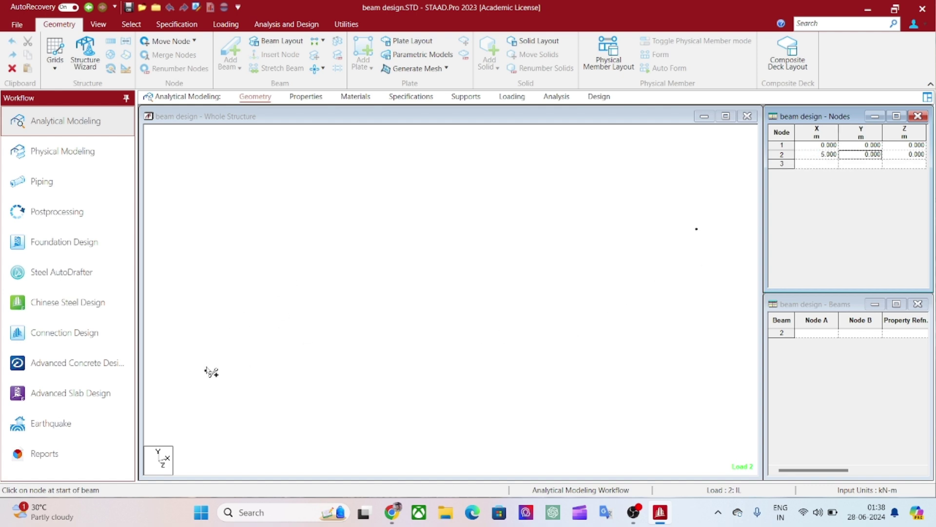
pyautogui.moveTo(206, 370); pyautogui.dragTo(697, 229)
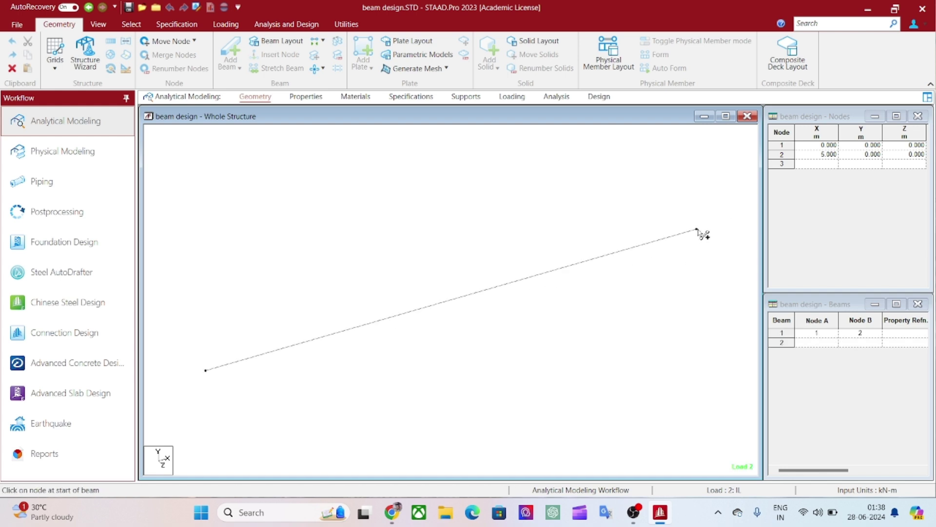
# Step: Check the dimensions of the Rect 0.35x0.23 concrete section and assign it to the selected beam
pyautogui.click(302, 97)
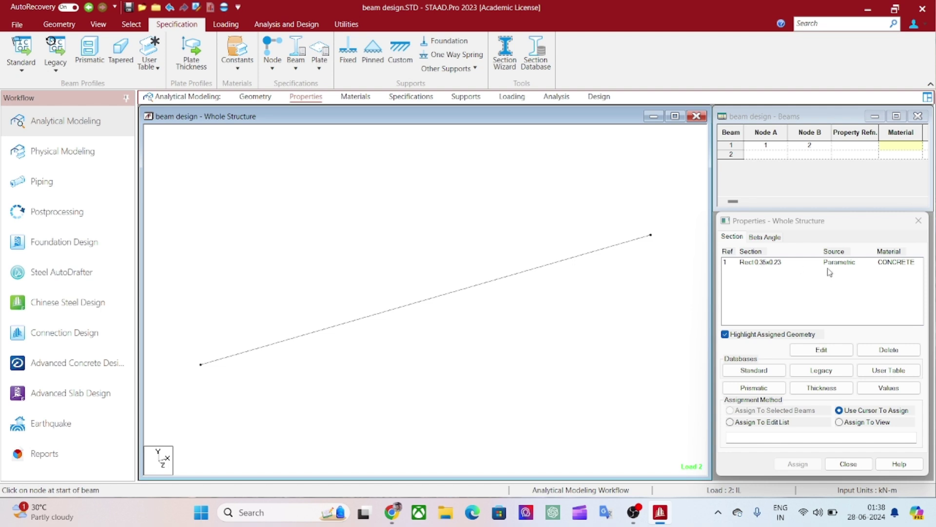
pyautogui.click(795, 262)
pyautogui.click(824, 351)
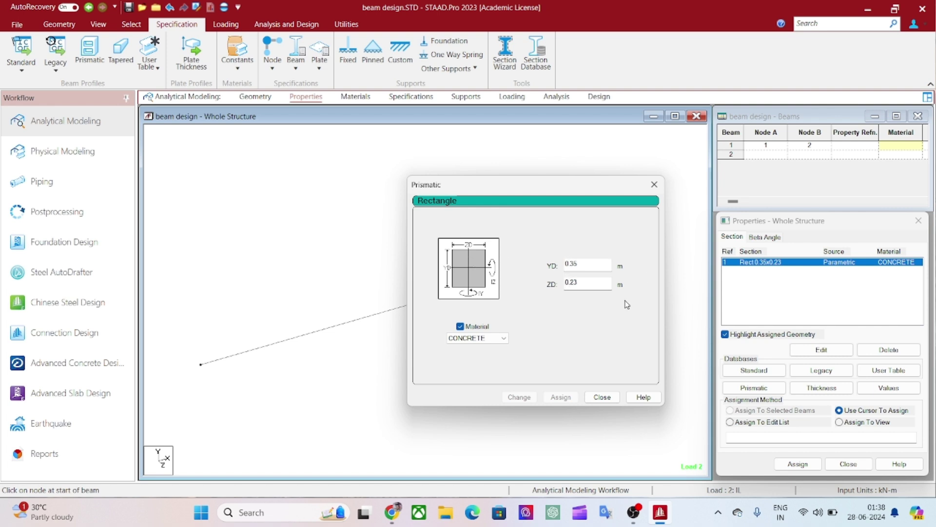
pyautogui.click(602, 397)
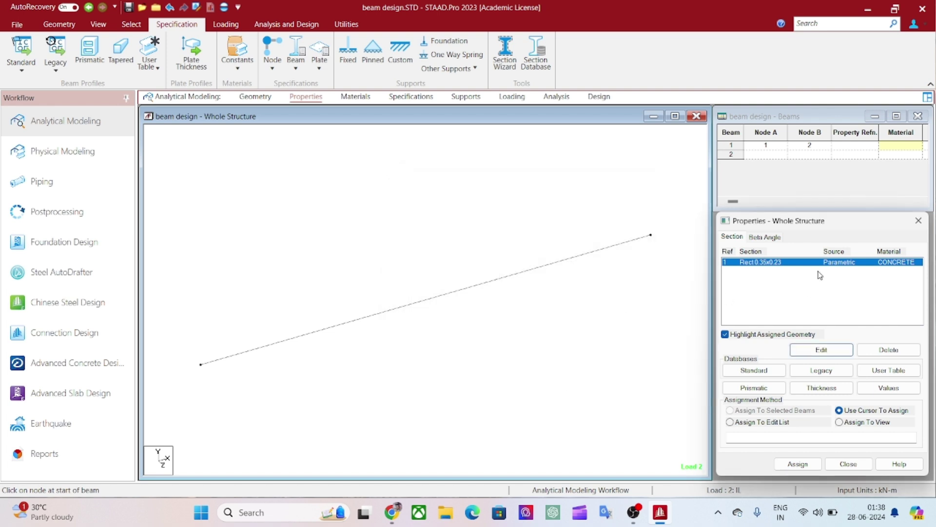
pyautogui.click(519, 274)
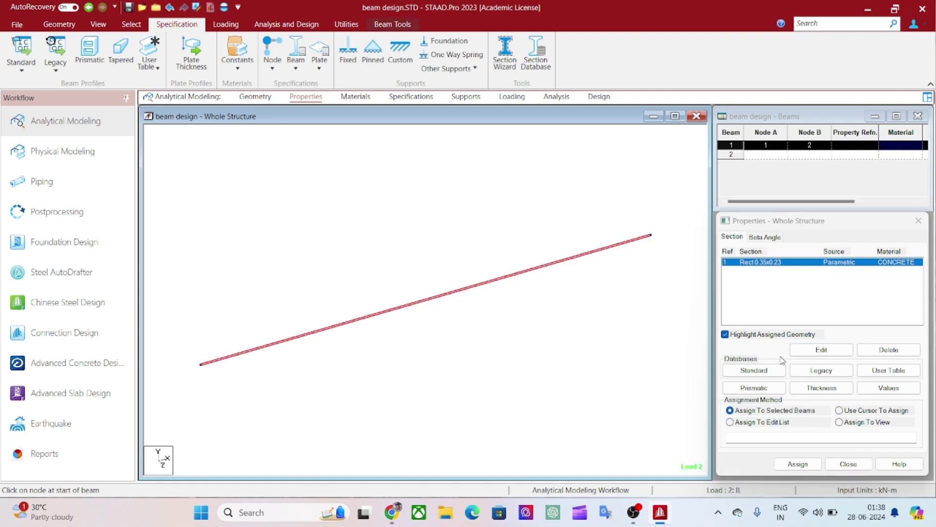
pyautogui.click(817, 461)
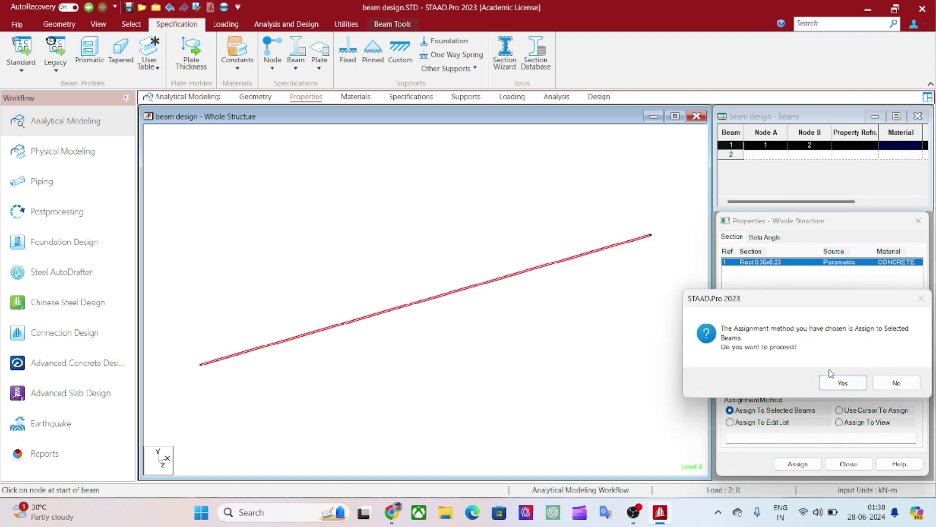
pyautogui.click(839, 381)
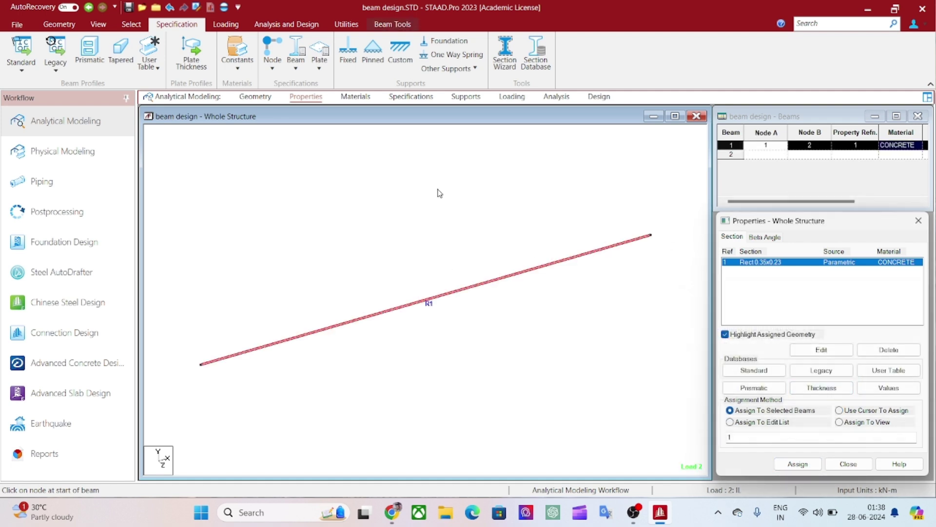
# Step: Assign Support 2 to the nodes at both ends of the beam using the cursor
pyautogui.click(357, 97)
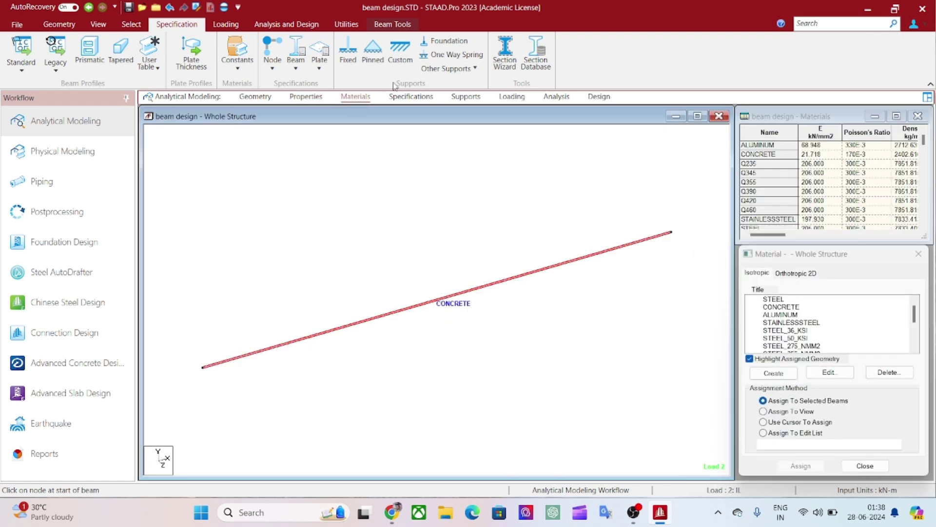
pyautogui.click(427, 98)
pyautogui.click(456, 97)
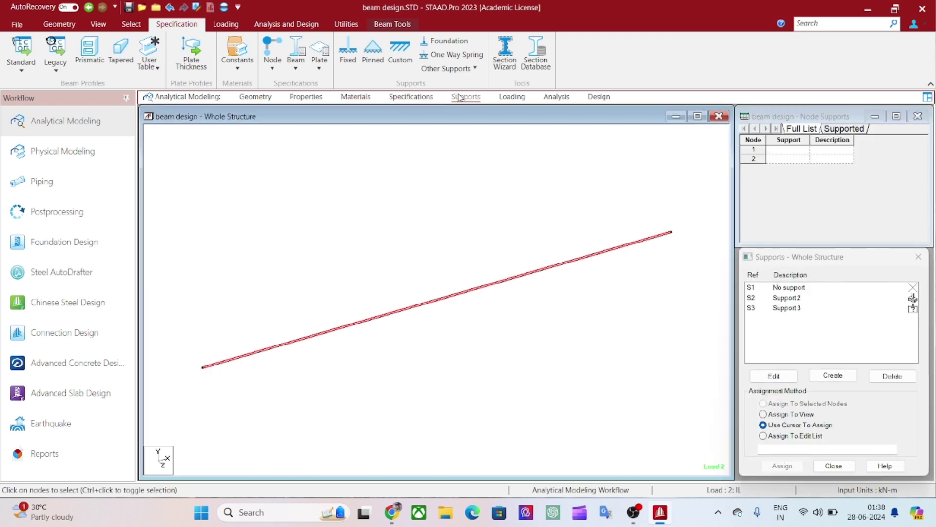
pyautogui.click(790, 298)
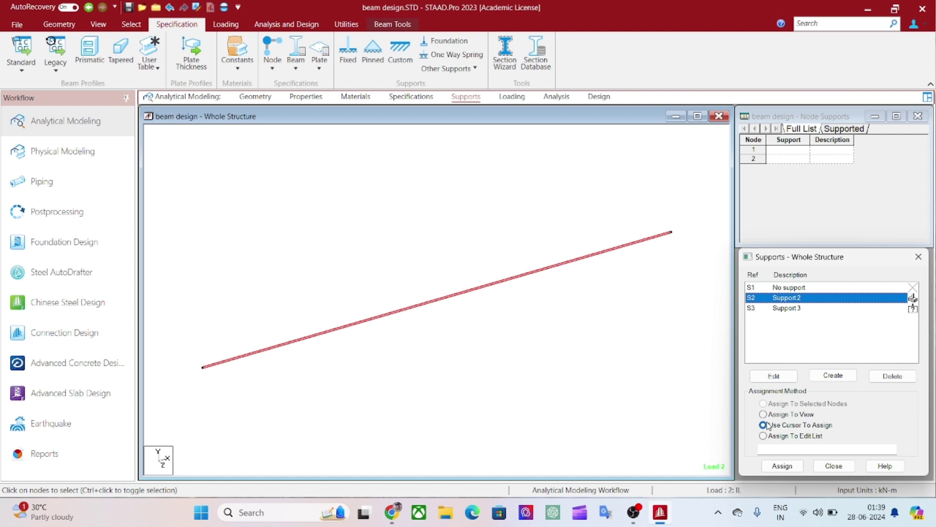
pyautogui.click(782, 466)
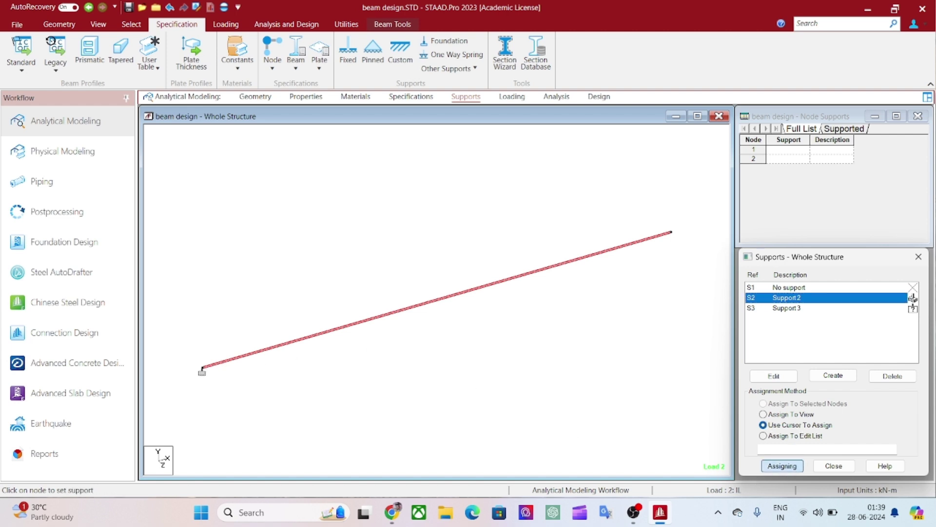
pyautogui.click(202, 369)
pyautogui.click(672, 233)
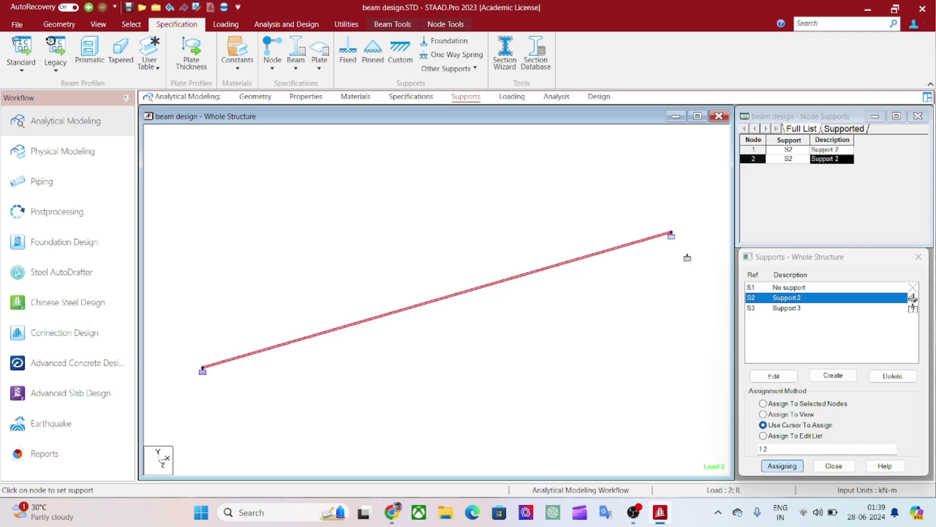
pyautogui.press('Escape')
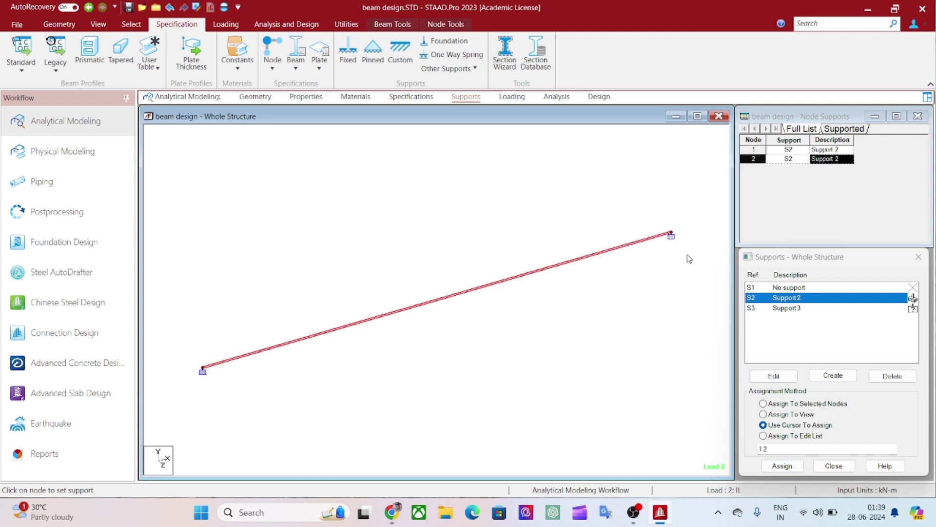
# Step: Examine the selfweight, uniform force and linear varying load definitions in load case DL
pyautogui.click(513, 97)
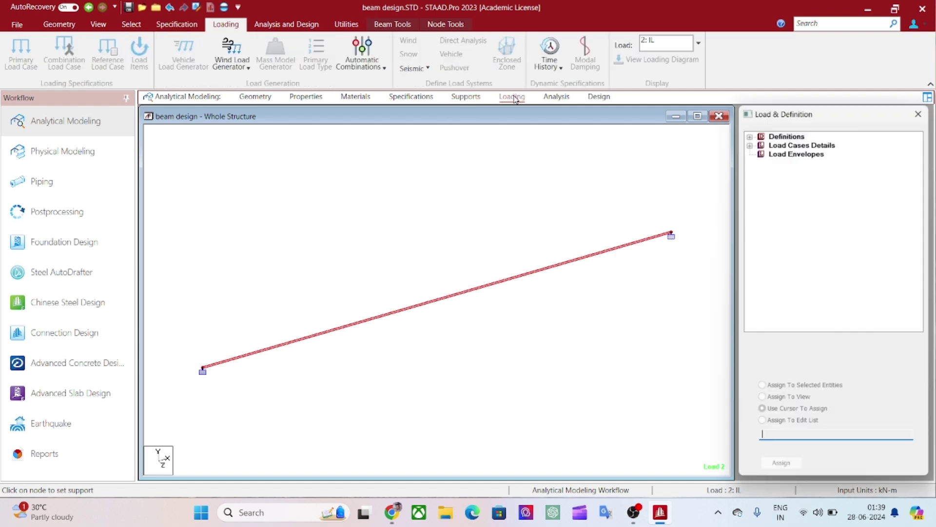
pyautogui.click(750, 146)
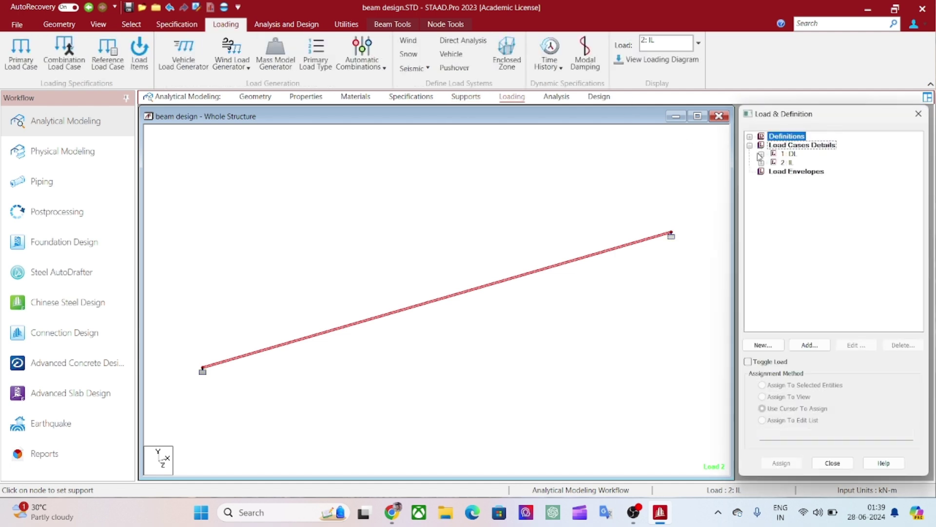
pyautogui.click(761, 154)
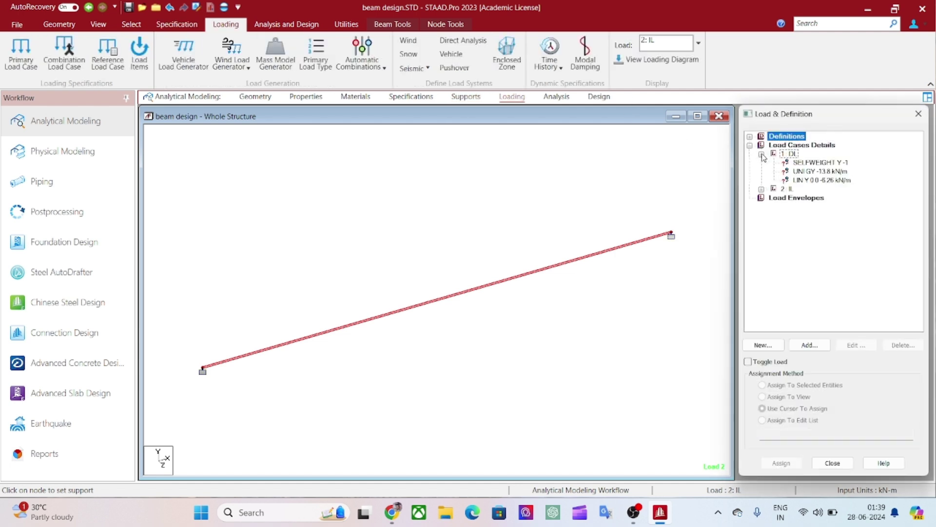
pyautogui.click(817, 163)
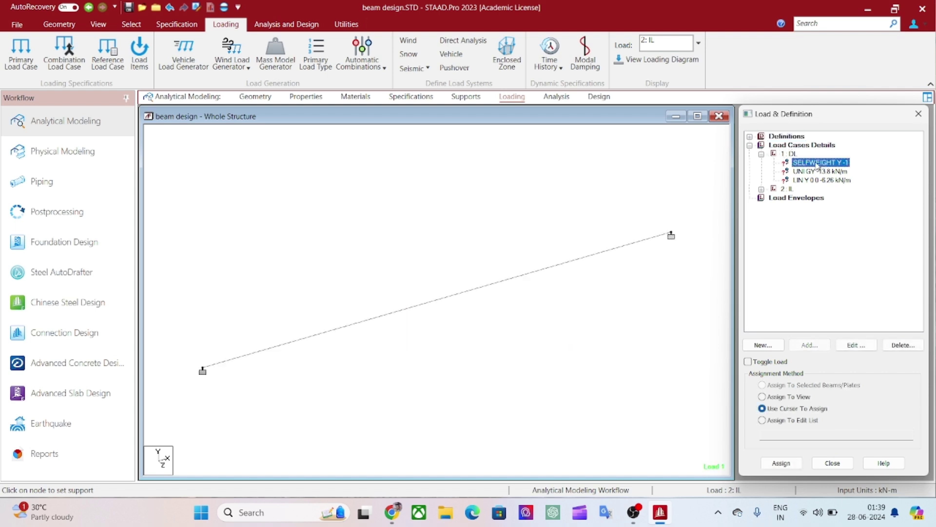
pyautogui.click(816, 172)
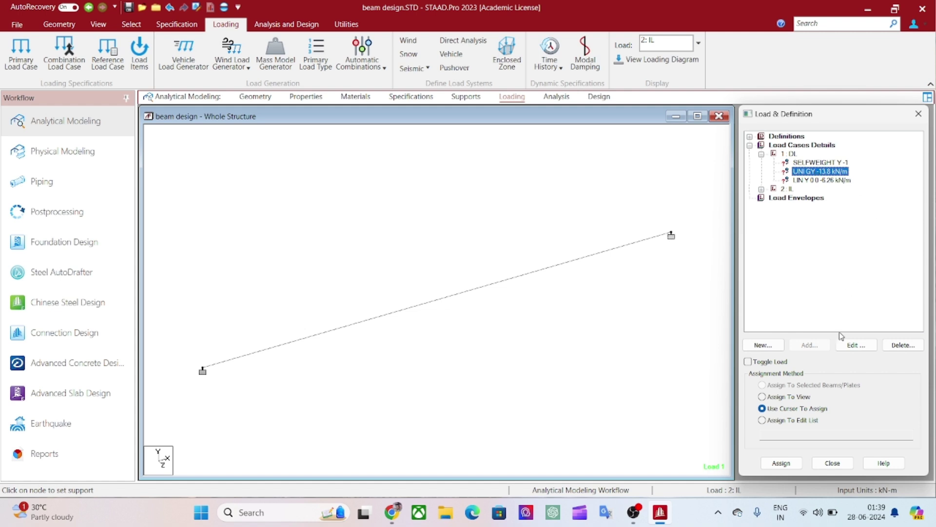
pyautogui.click(855, 344)
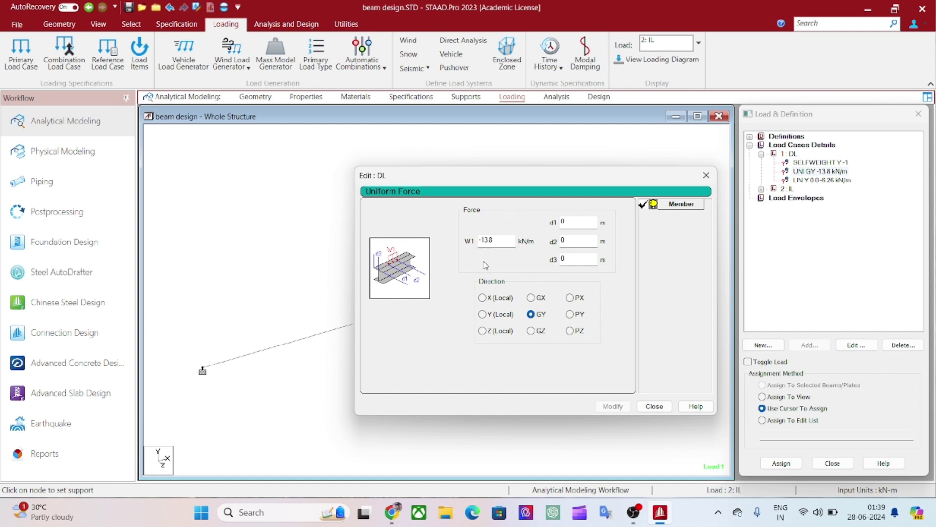
pyautogui.click(654, 407)
pyautogui.click(800, 181)
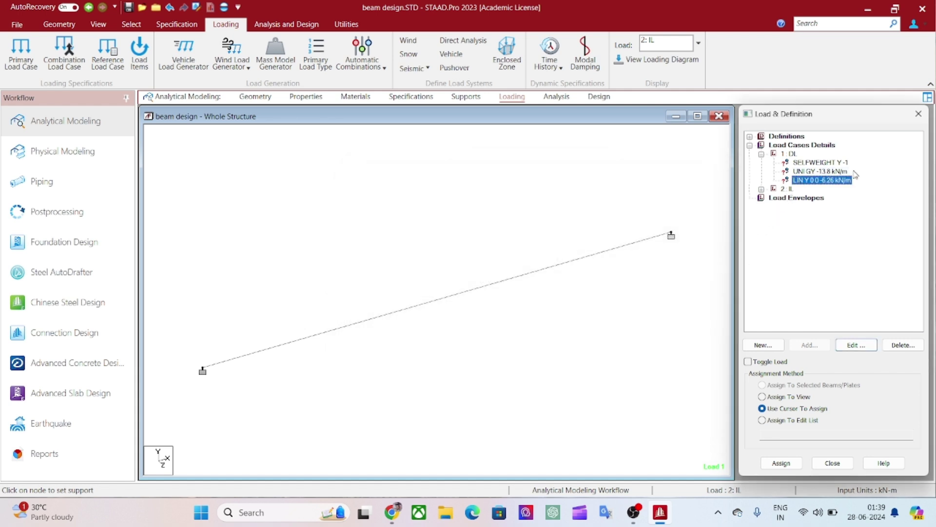
pyautogui.click(847, 347)
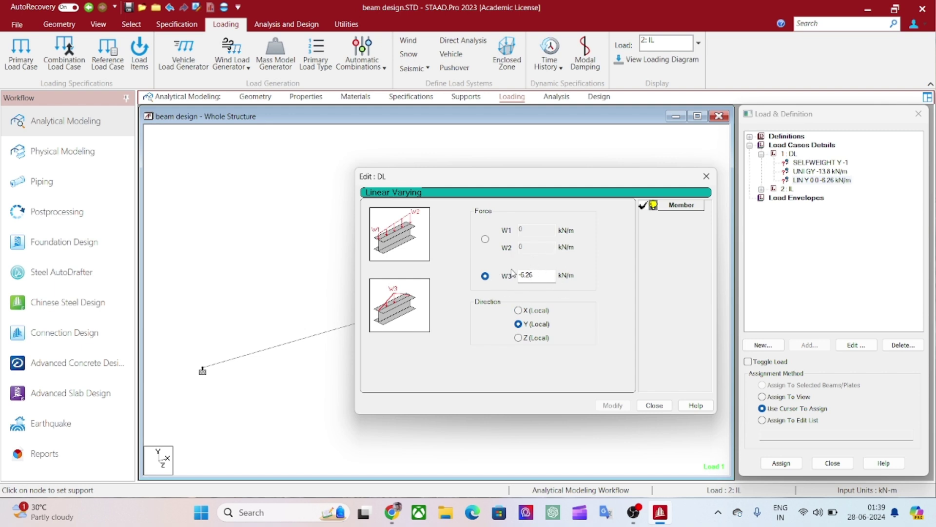
pyautogui.click(653, 405)
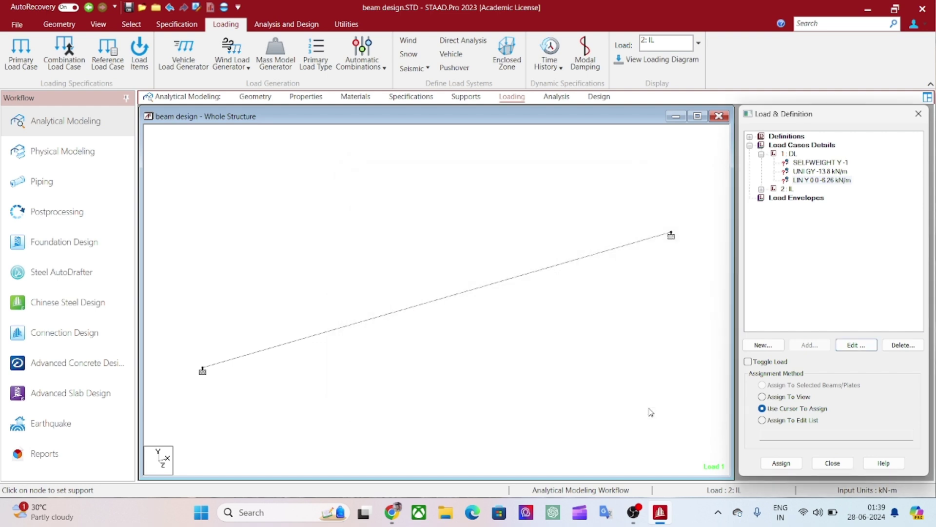
# Step: Examine the force and direction of the linear varying load in load case IL
pyautogui.click(762, 188)
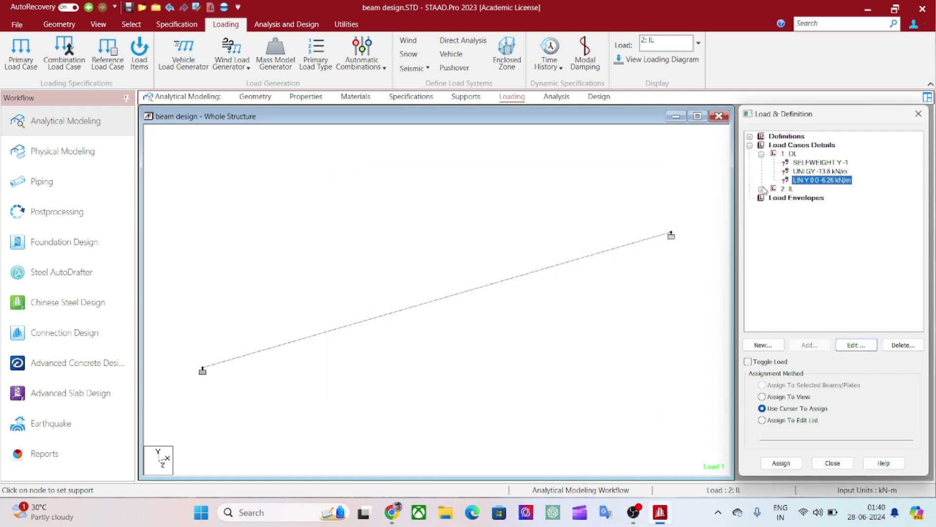
pyautogui.click(762, 188)
pyautogui.click(805, 197)
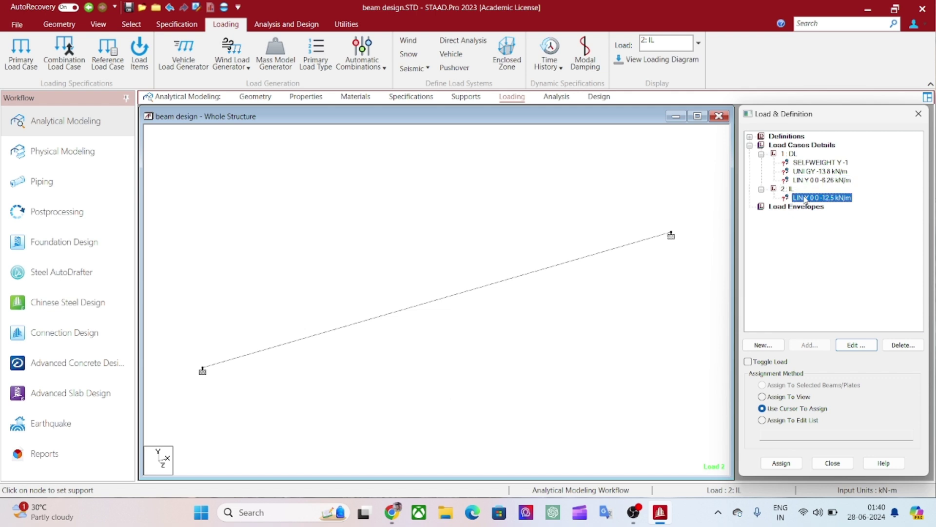
pyautogui.click(856, 345)
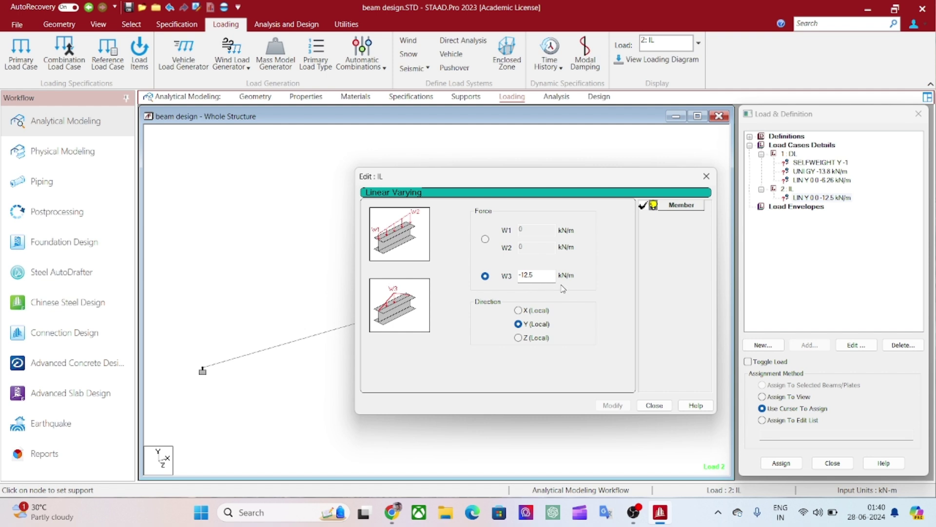
pyautogui.click(654, 405)
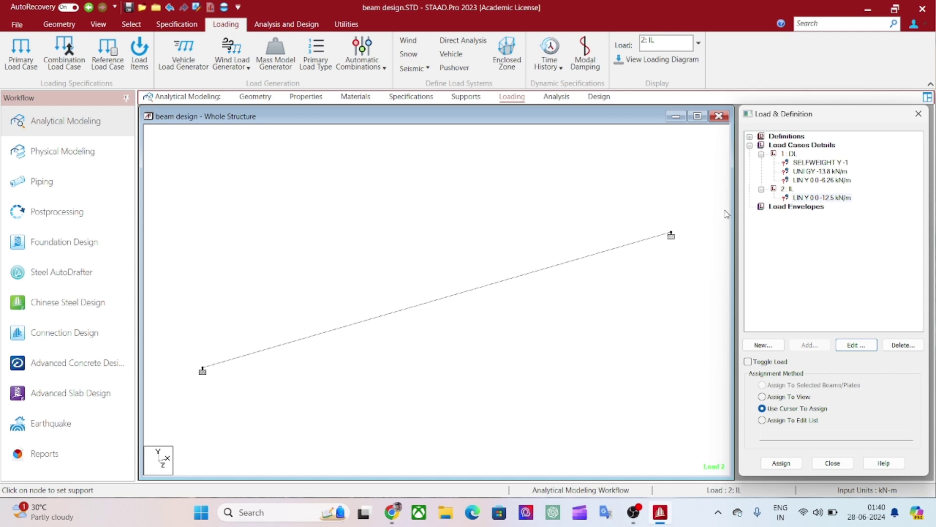
# Step: Assign the selfweight load of case DL to the beam with the Assign To View method
pyautogui.click(803, 164)
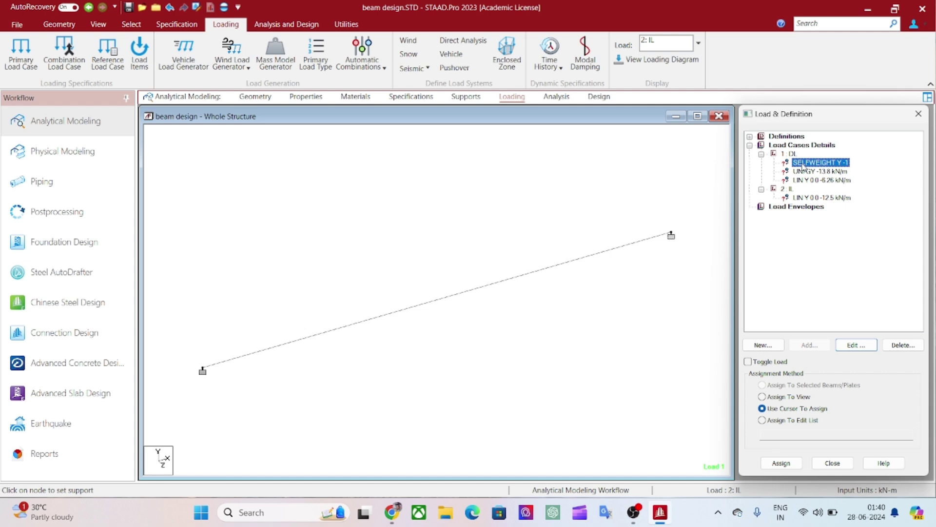
pyautogui.click(762, 396)
pyautogui.click(780, 463)
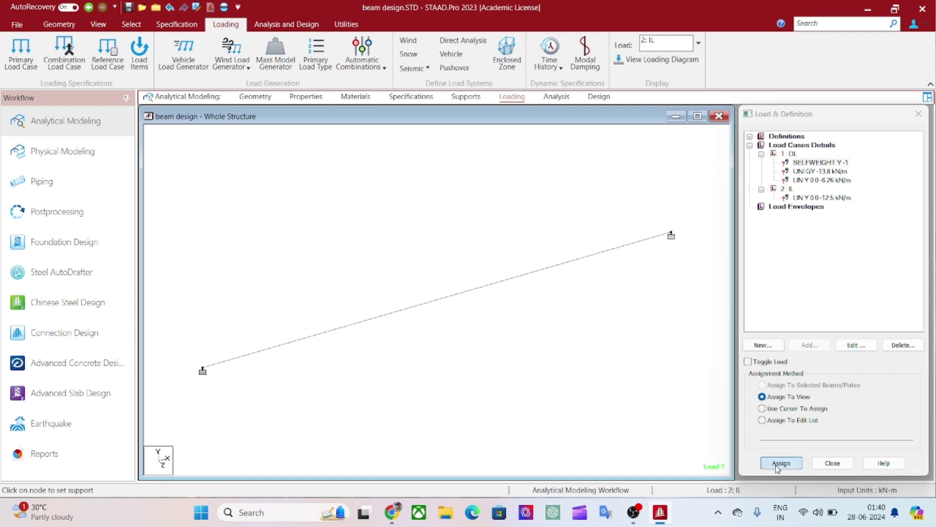
pyautogui.click(840, 324)
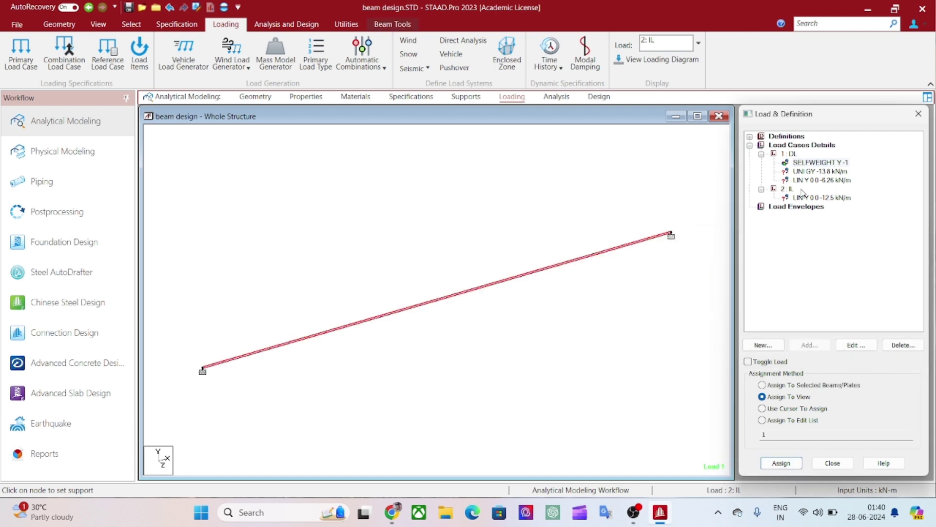
# Step: Assign the uniform GY -13.8 kN/m load of case DL to the whole view
pyautogui.click(805, 172)
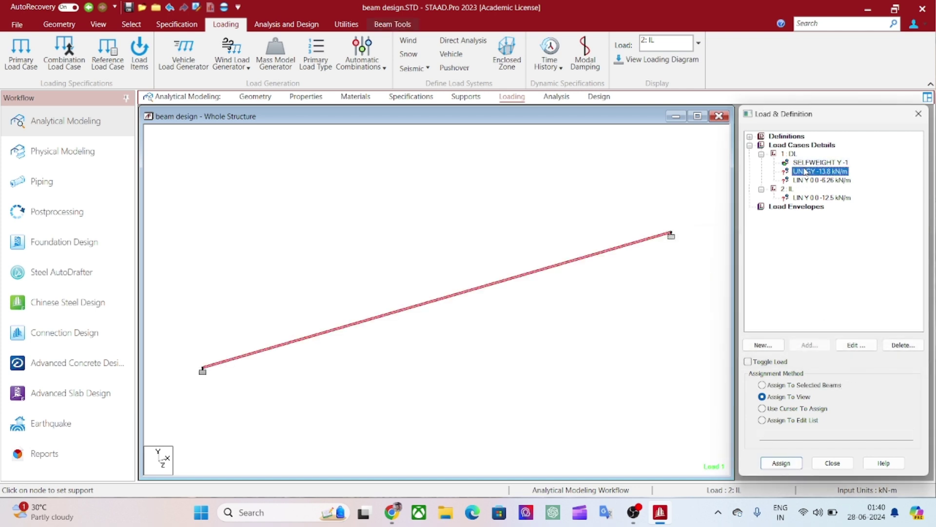
pyautogui.click(780, 463)
pyautogui.click(838, 324)
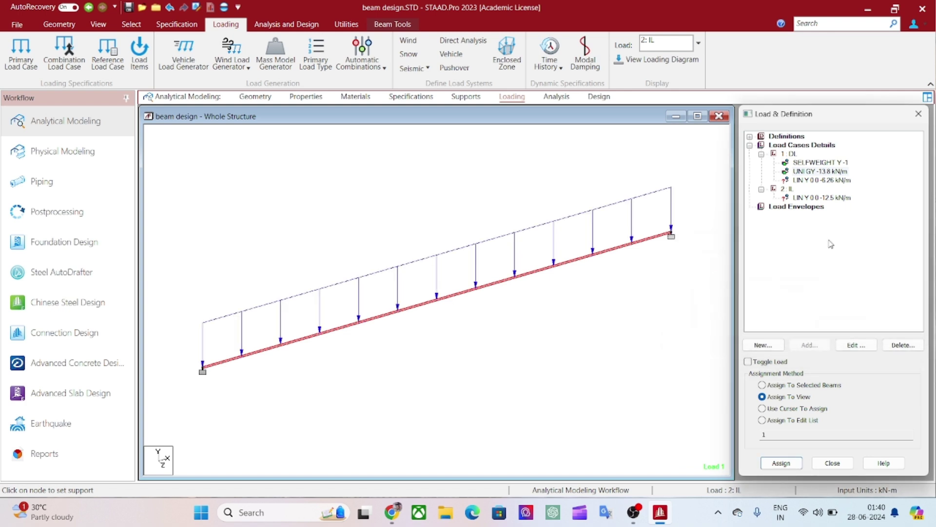
# Step: Assign the linear varying loads of case DL (-6.26 kN/m) and case IL (-12.5 kN/m) to the whole view
pyautogui.click(822, 180)
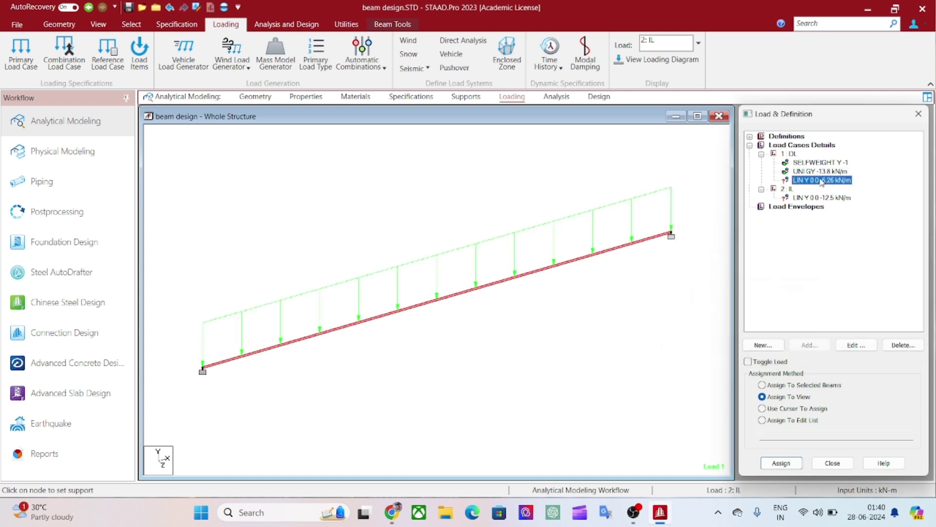
pyautogui.click(799, 461)
pyautogui.click(839, 324)
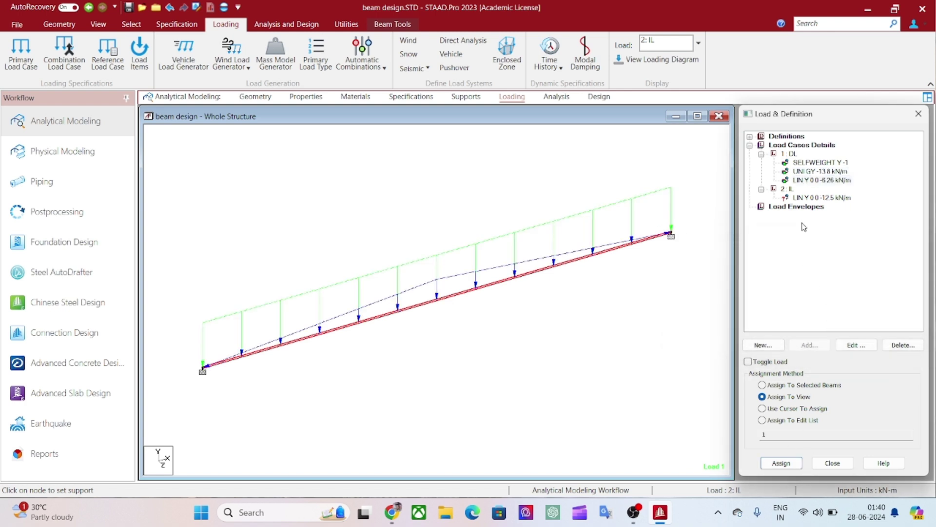
pyautogui.click(811, 197)
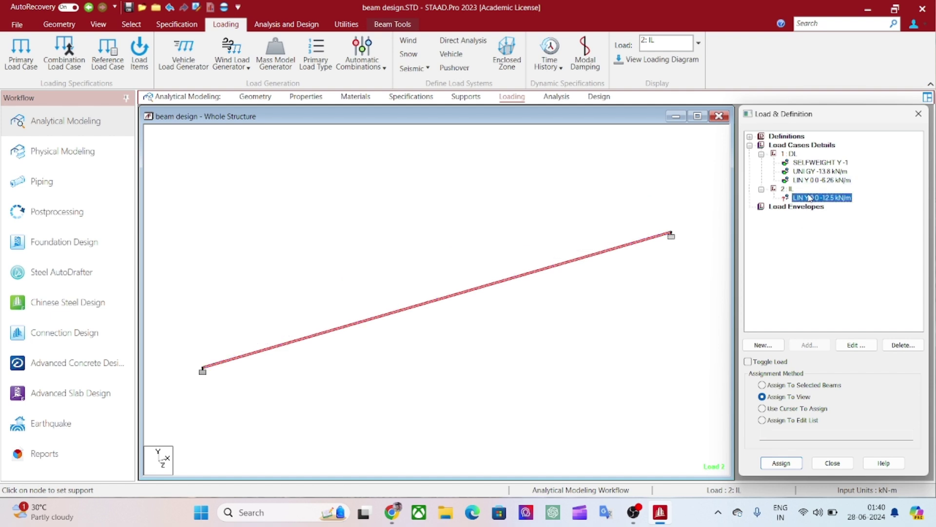
pyautogui.click(780, 465)
pyautogui.click(836, 325)
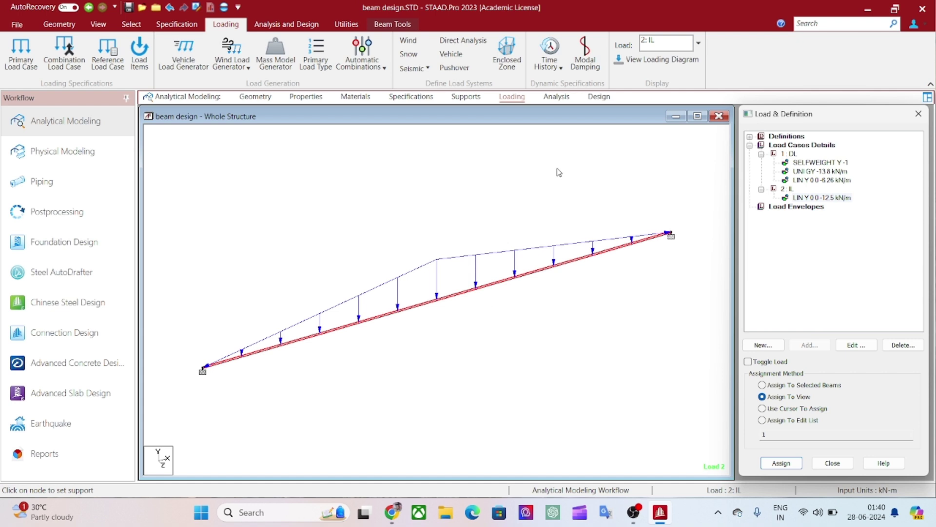
# Step: Delete the existing PERFORM ANALYSIS and PERFORM ANALYSIS PRINT STATICS CHECK commands from the analysis command list
pyautogui.click(558, 97)
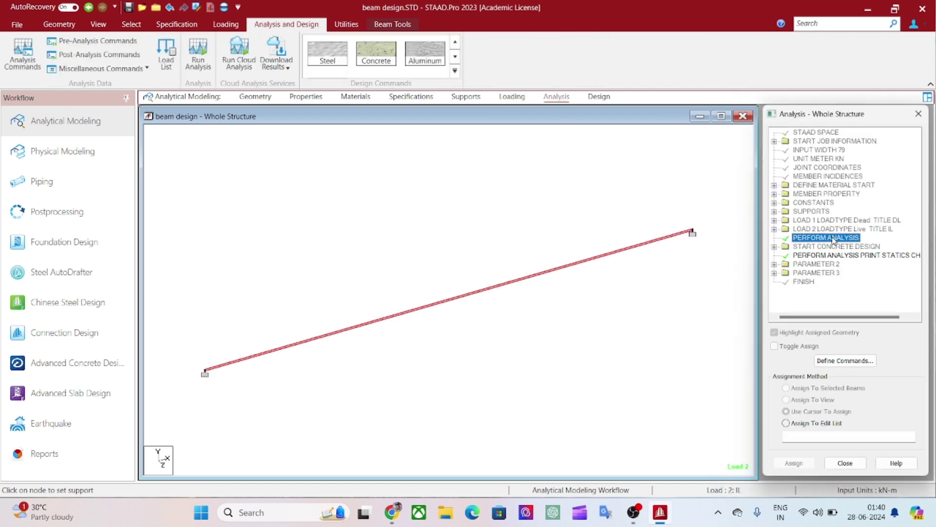
pyautogui.press('Delete')
pyautogui.click(837, 324)
pyautogui.click(828, 248)
pyautogui.press('Delete')
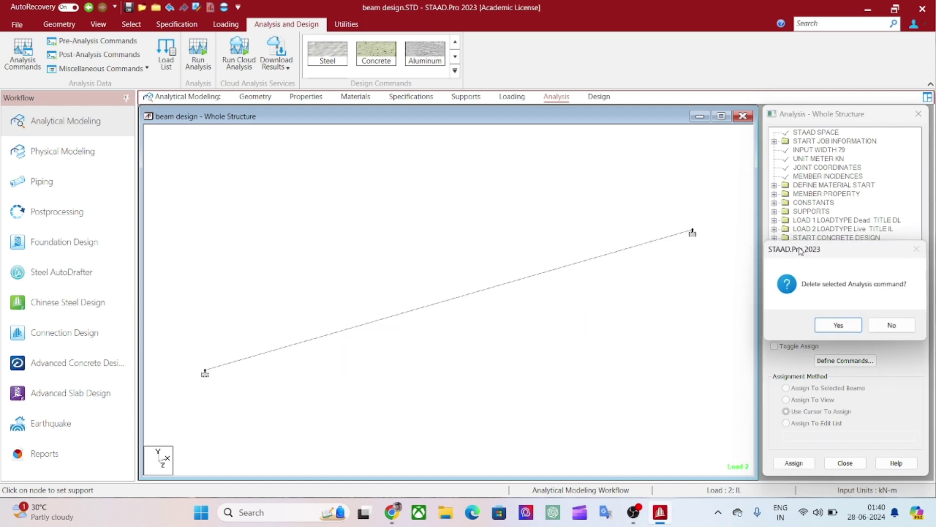
pyautogui.press('Return')
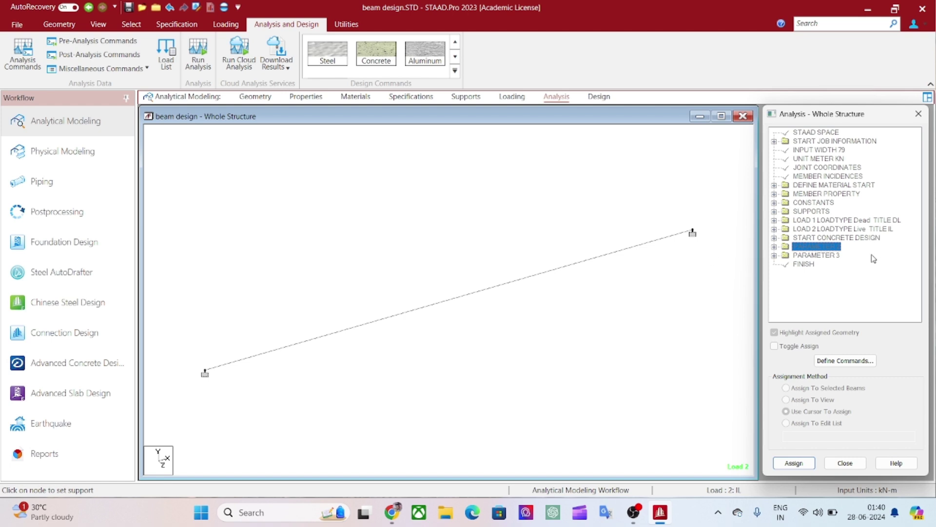
# Step: Add a Perform Analysis command with the No Print option and select it in the command list
pyautogui.click(866, 364)
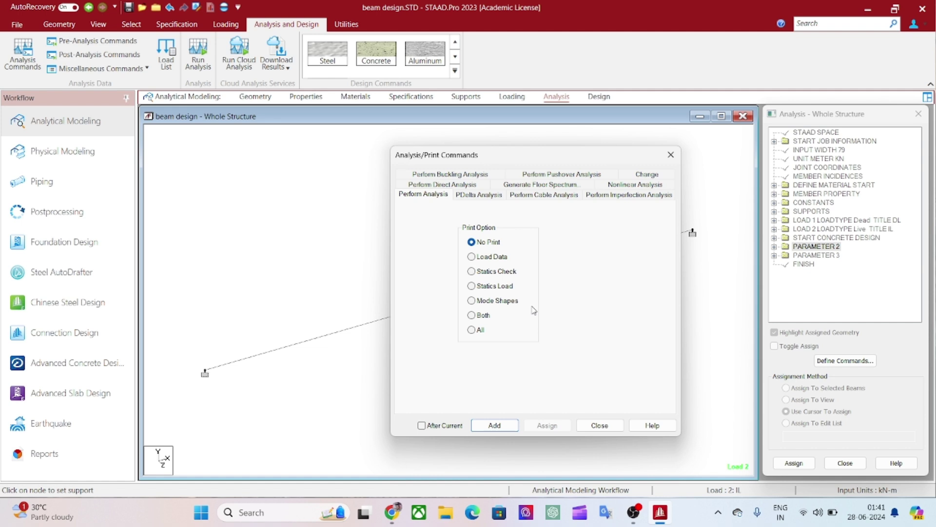
pyautogui.click(496, 423)
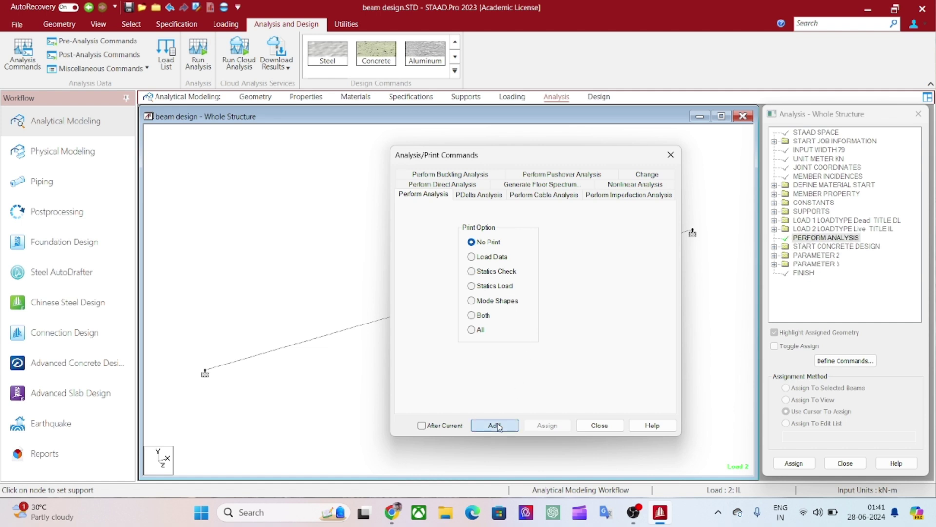
pyautogui.click(600, 424)
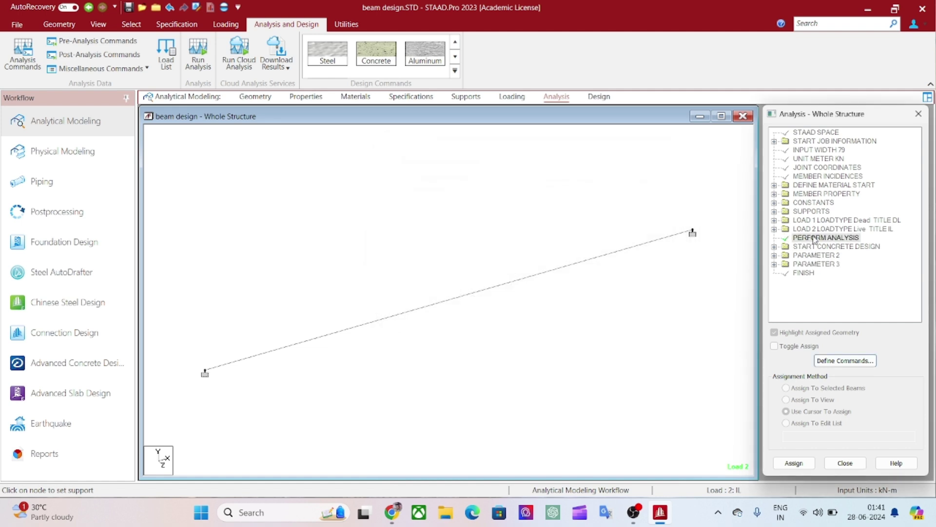
pyautogui.click(815, 238)
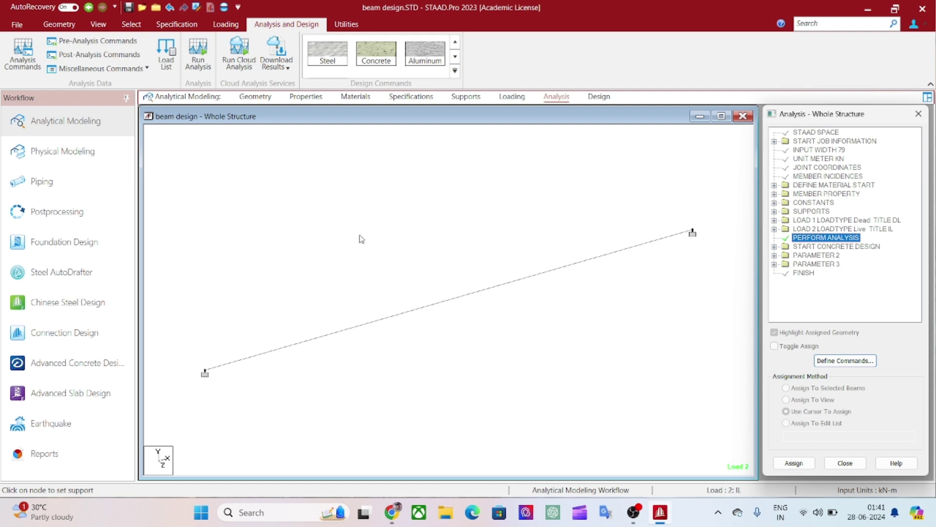
# Step: Save the structure, run the analysis and check the output file's error list for warnings
pyautogui.click(198, 54)
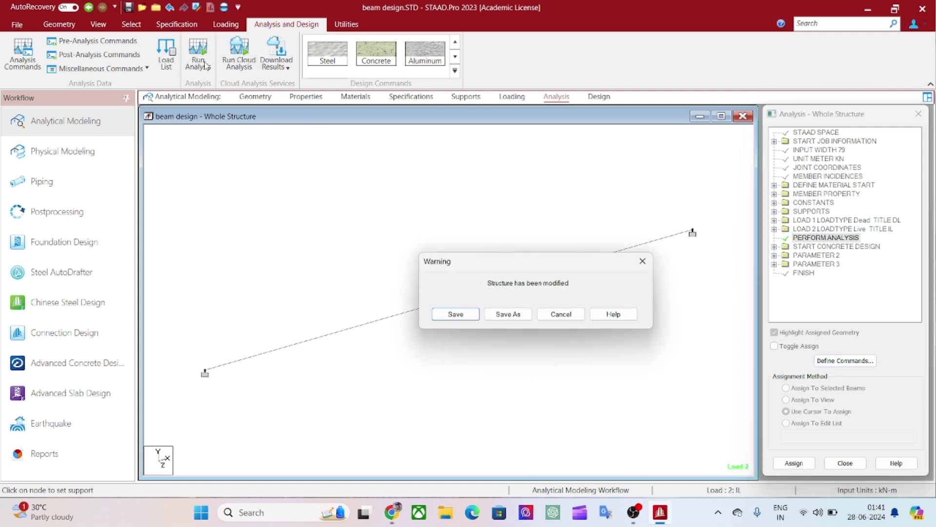
pyautogui.click(455, 314)
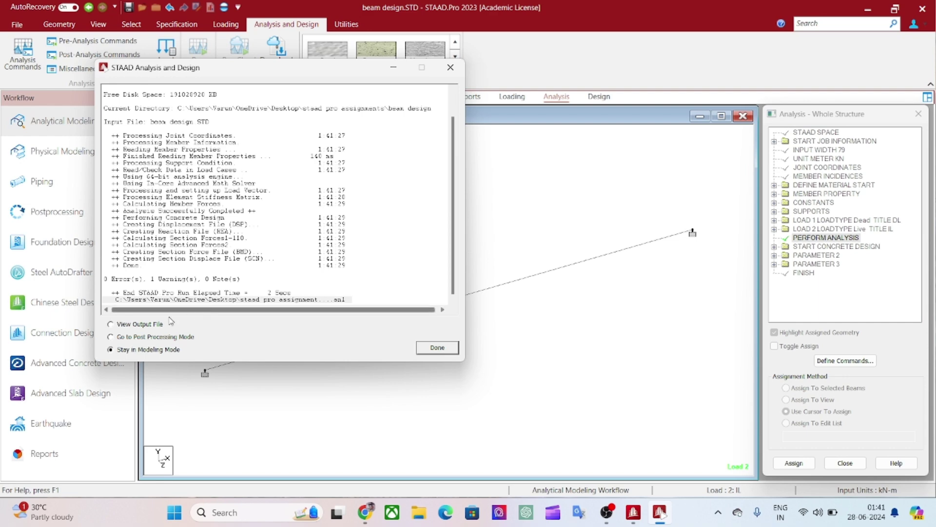
pyautogui.click(155, 324)
pyautogui.click(436, 348)
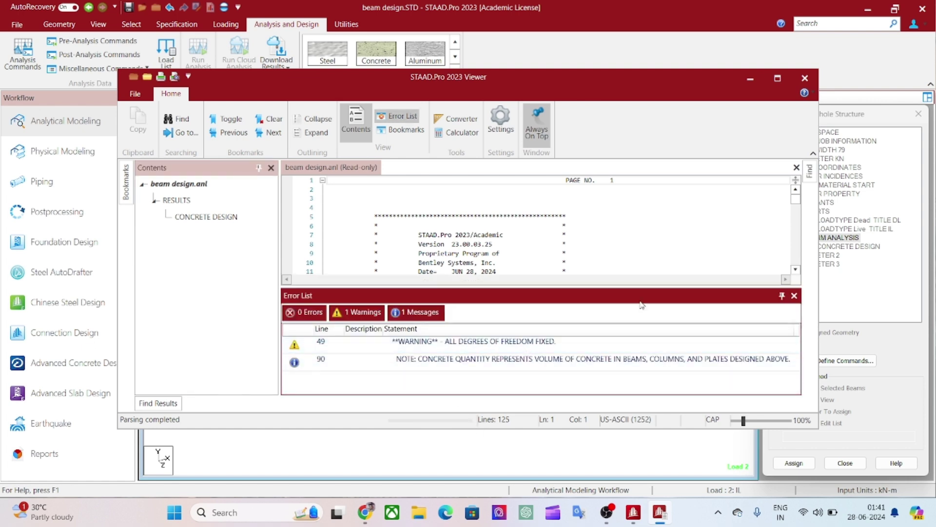
pyautogui.click(793, 78)
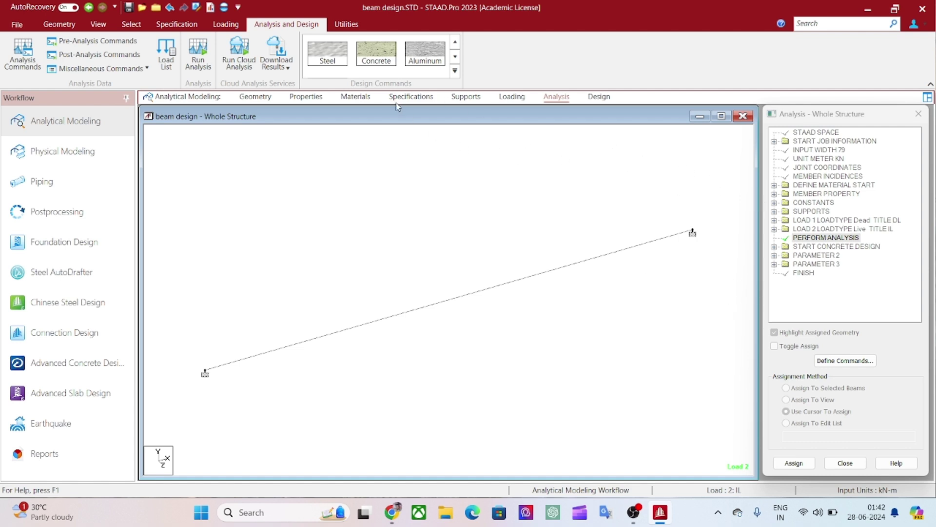
# Step: Assign Support 3 (S3) to node 2 using the cursor, agreeing to delete the result files
pyautogui.click(466, 96)
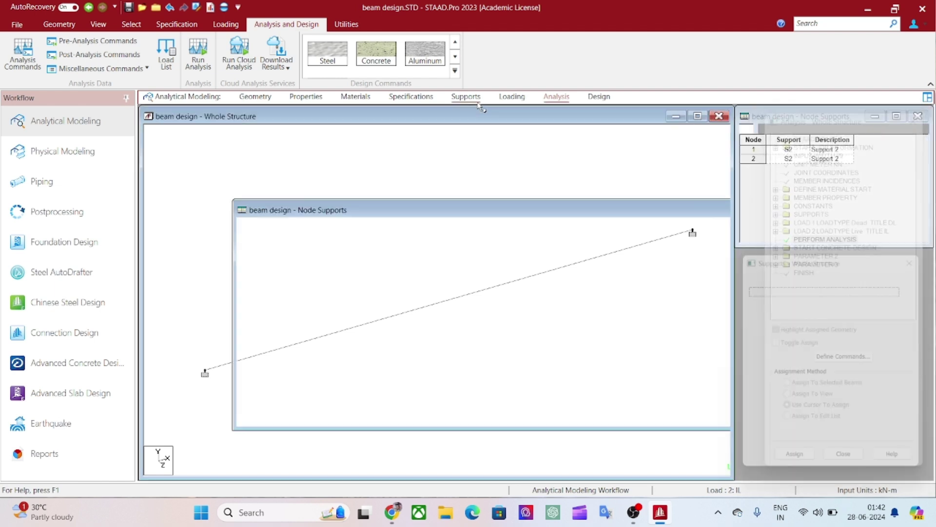
pyautogui.click(795, 309)
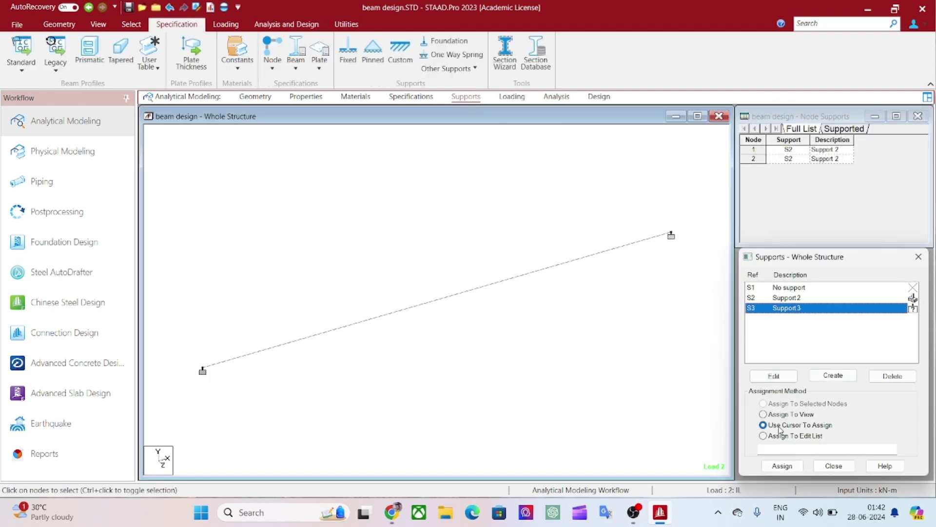
pyautogui.click(782, 466)
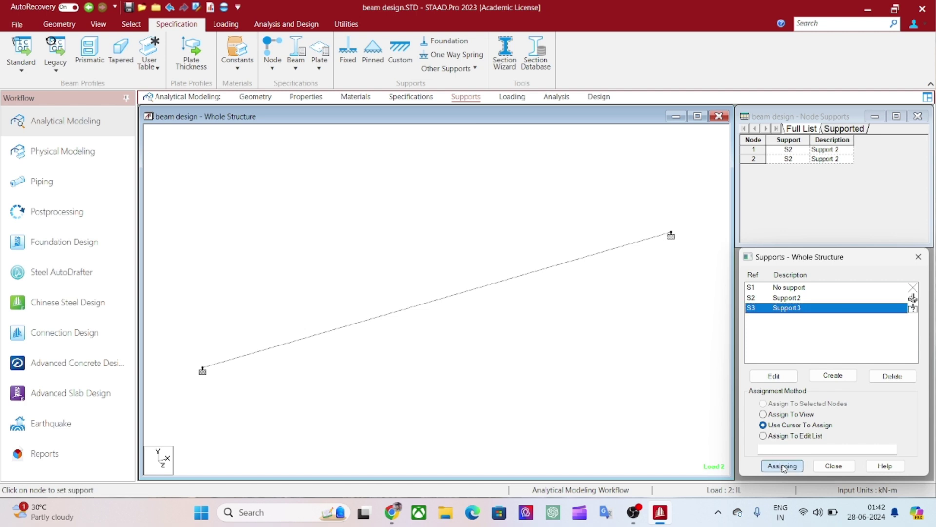
pyautogui.click(672, 235)
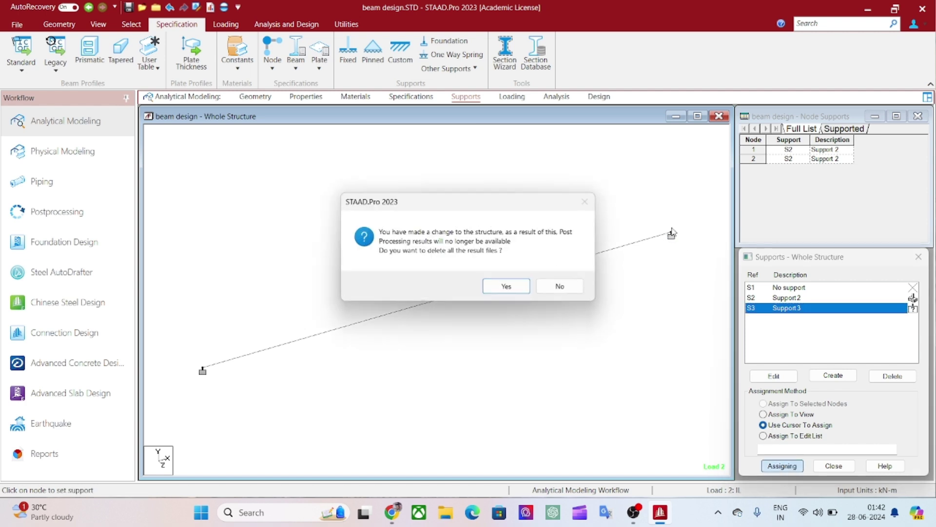
pyautogui.click(512, 286)
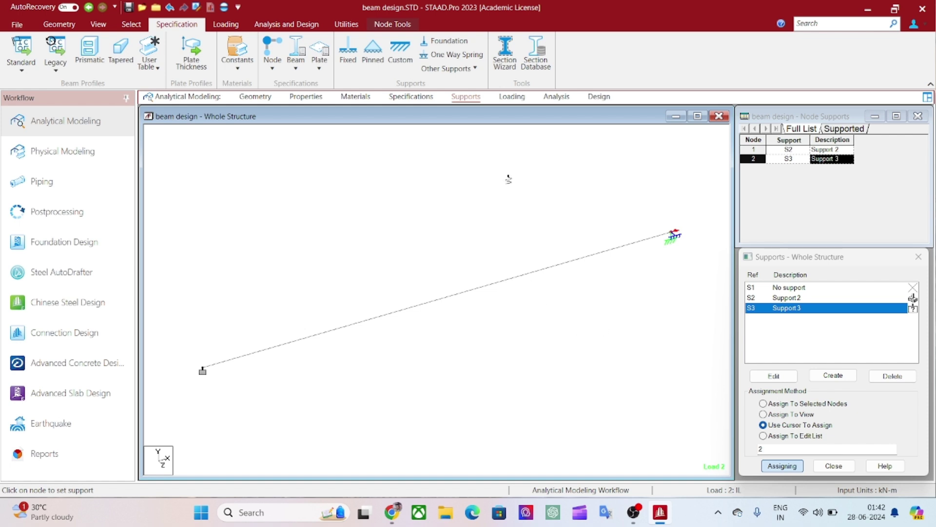
# Step: Save the modified structure, rerun the analysis and review the errors and warnings in the new output file
pyautogui.click(556, 96)
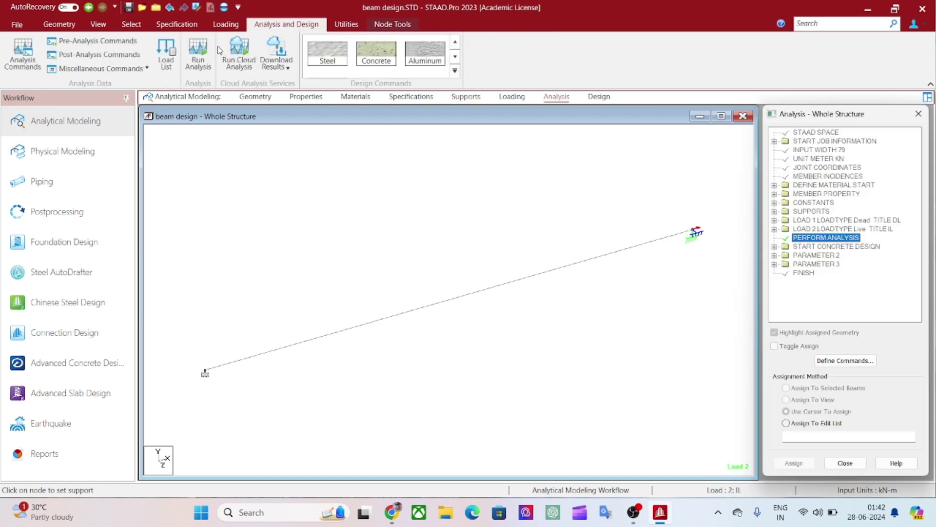
pyautogui.click(195, 56)
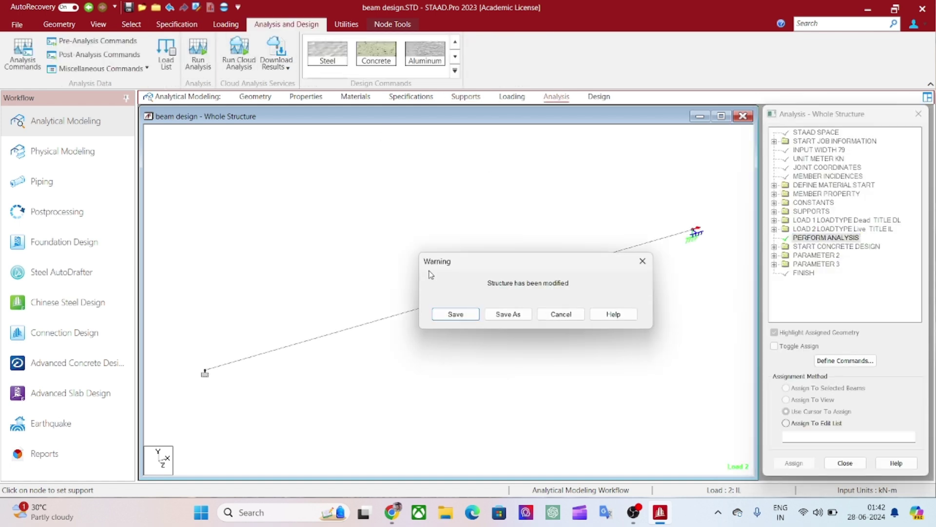
pyautogui.click(463, 317)
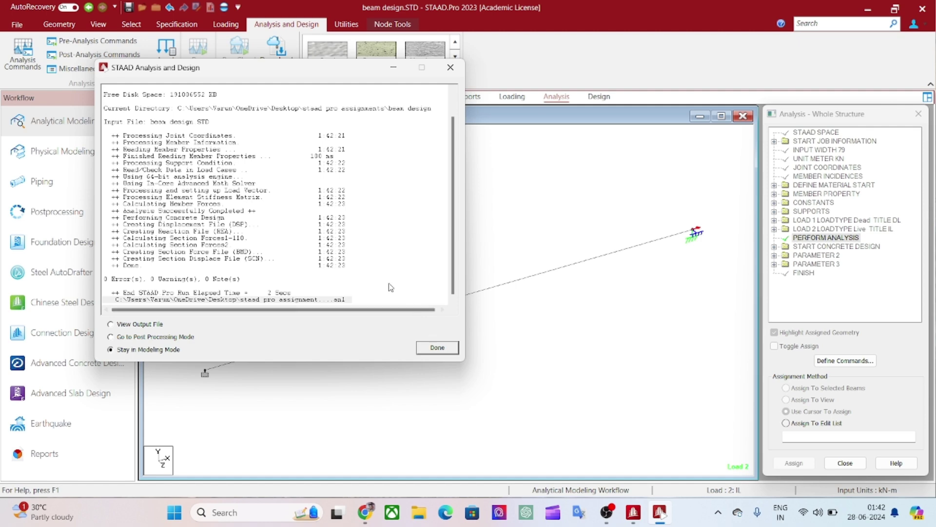
pyautogui.click(139, 326)
pyautogui.click(425, 347)
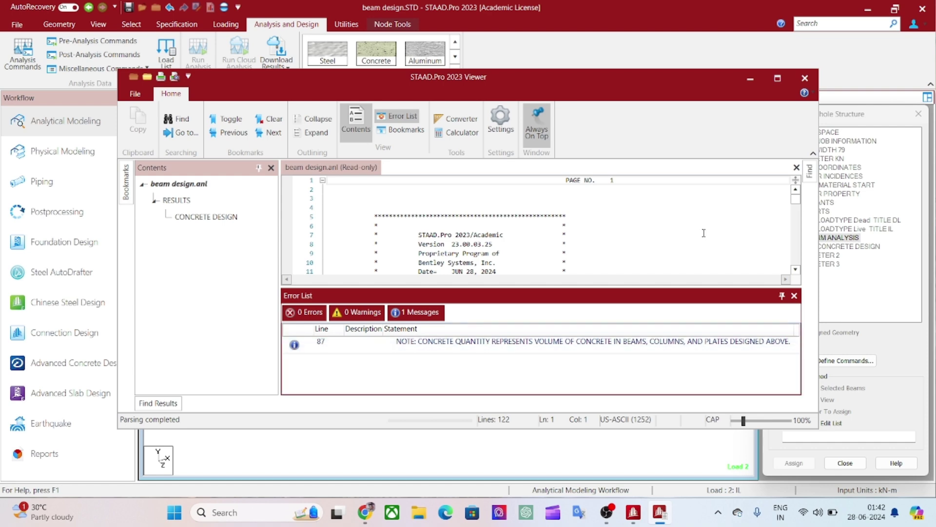
pyautogui.click(803, 79)
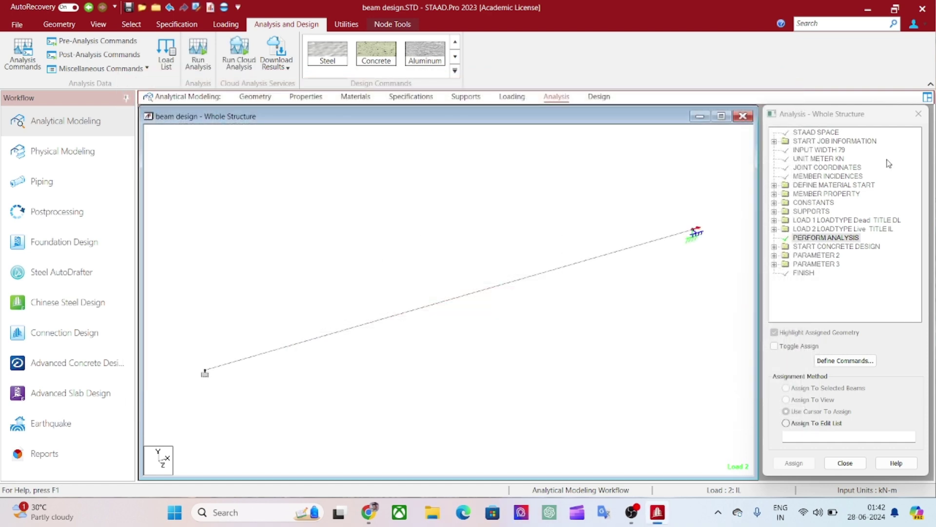
# Step: Add a CLB bottom reinforcement clear cover of 0.03 m to the concrete design parameters under code IS456
pyautogui.click(599, 96)
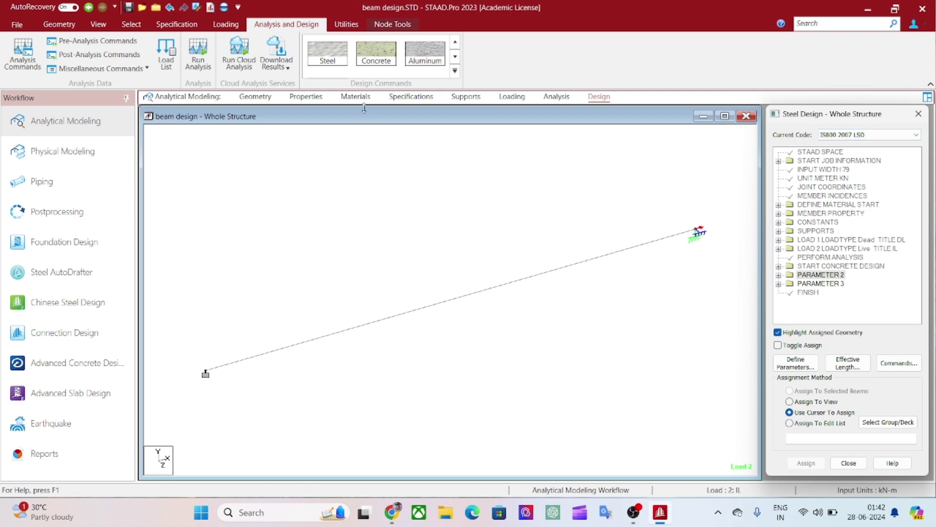
pyautogui.click(378, 63)
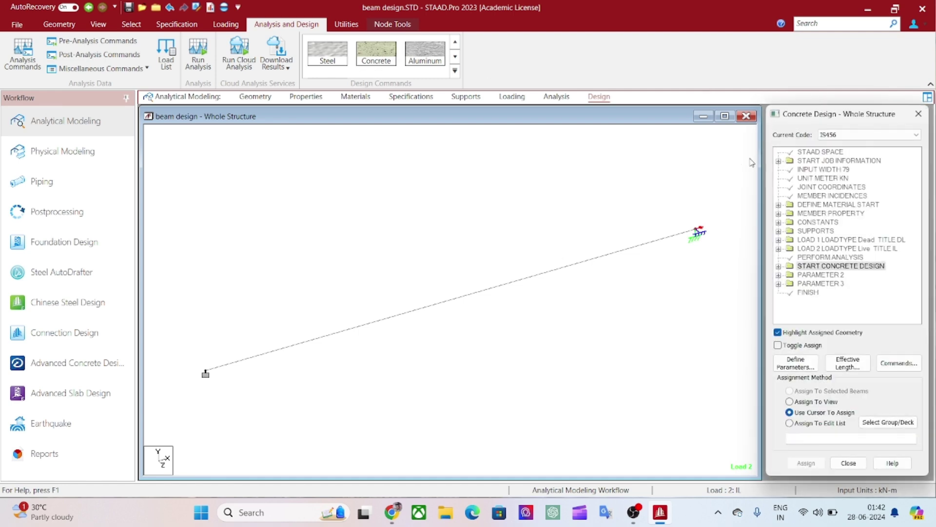
pyautogui.click(799, 365)
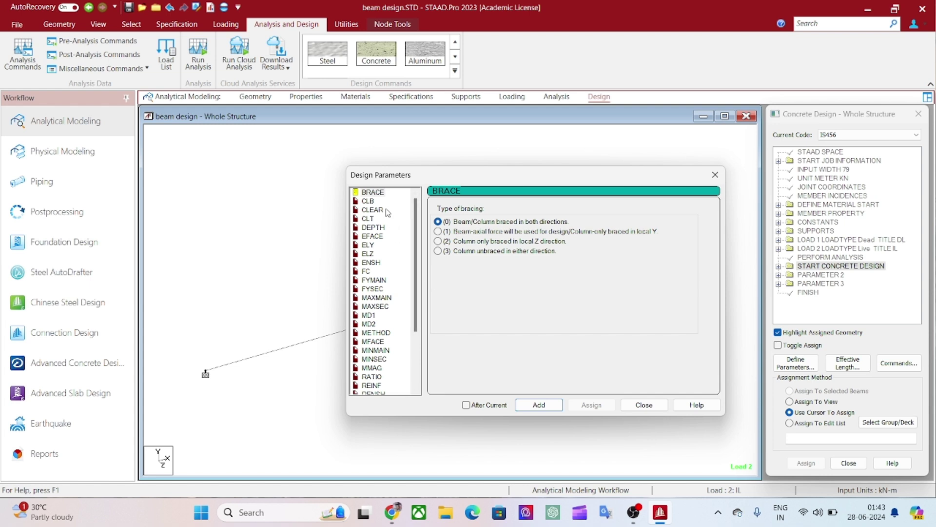
pyautogui.click(370, 219)
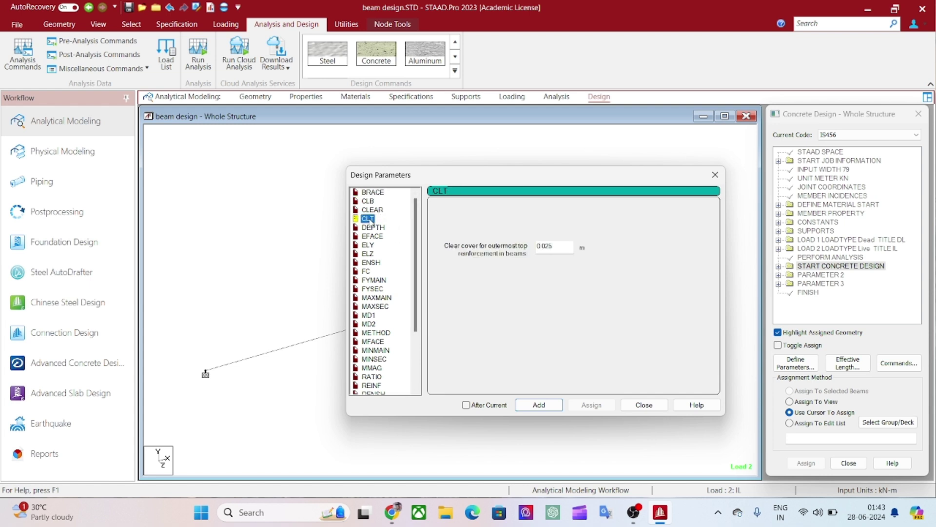
pyautogui.click(371, 211)
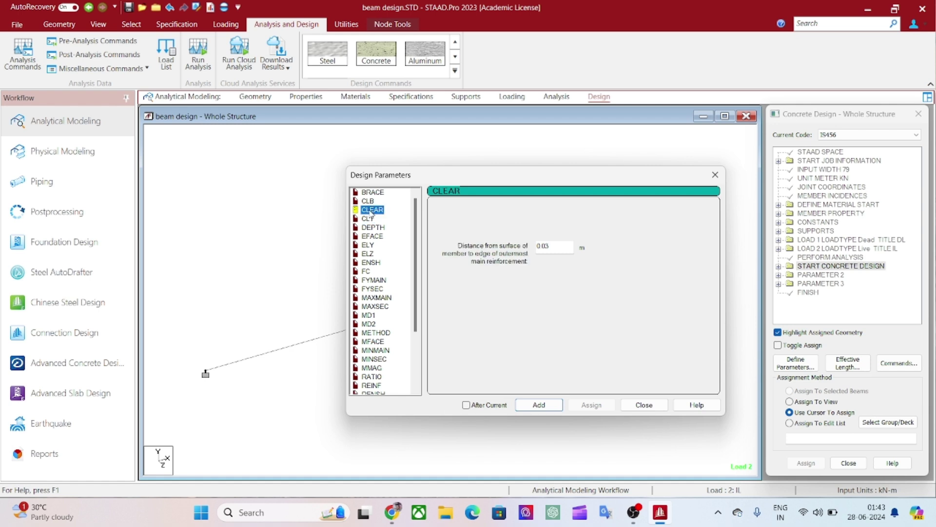
pyautogui.click(369, 201)
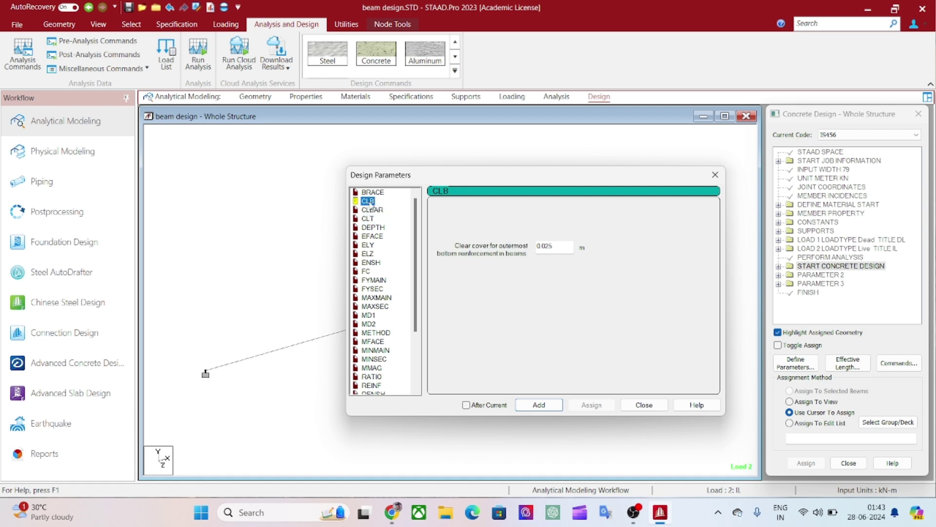
pyautogui.click(553, 247)
pyautogui.press('BackSpace')
pyautogui.press('BackSpace')
pyautogui.write('3')
pyautogui.click(540, 405)
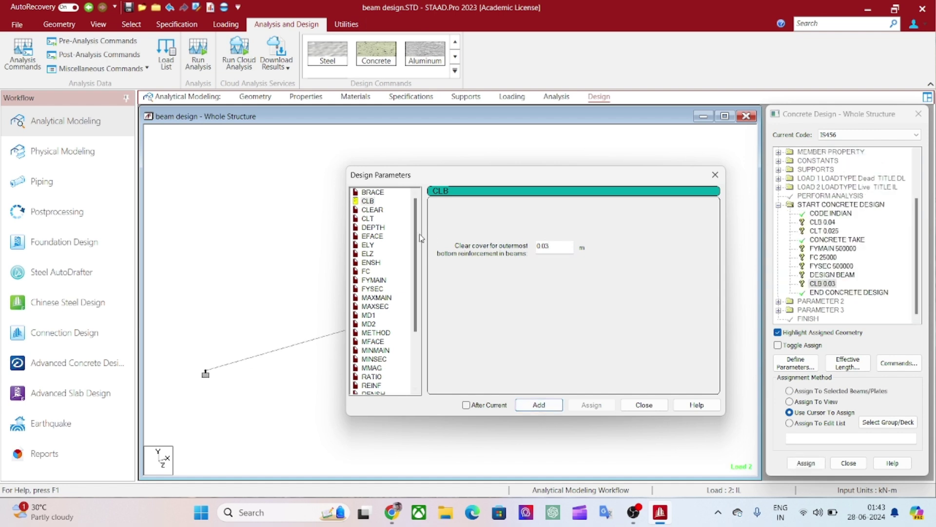
# Step: Add an FC concrete compressive strength parameter of 25000 kN/m2
pyautogui.click(366, 272)
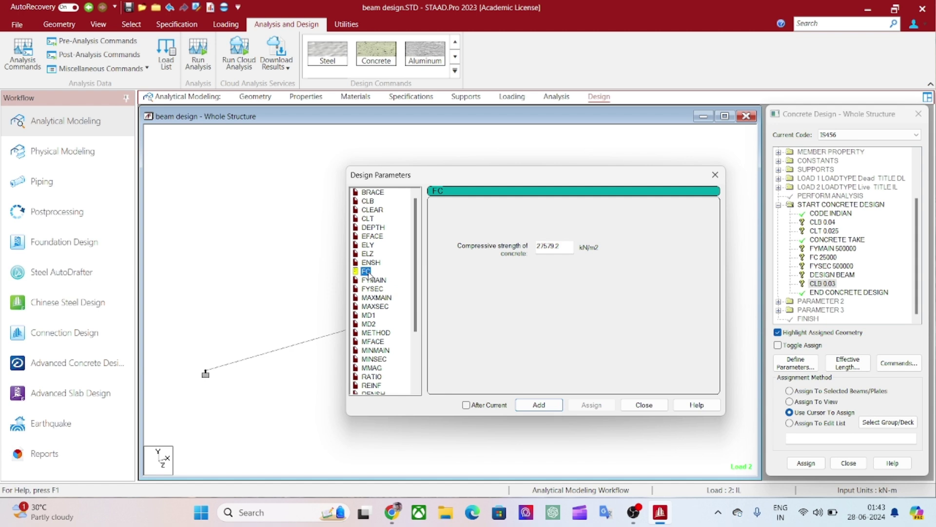
pyautogui.moveTo(564, 248); pyautogui.dragTo(534, 250)
pyautogui.write('25000')
pyautogui.click(528, 407)
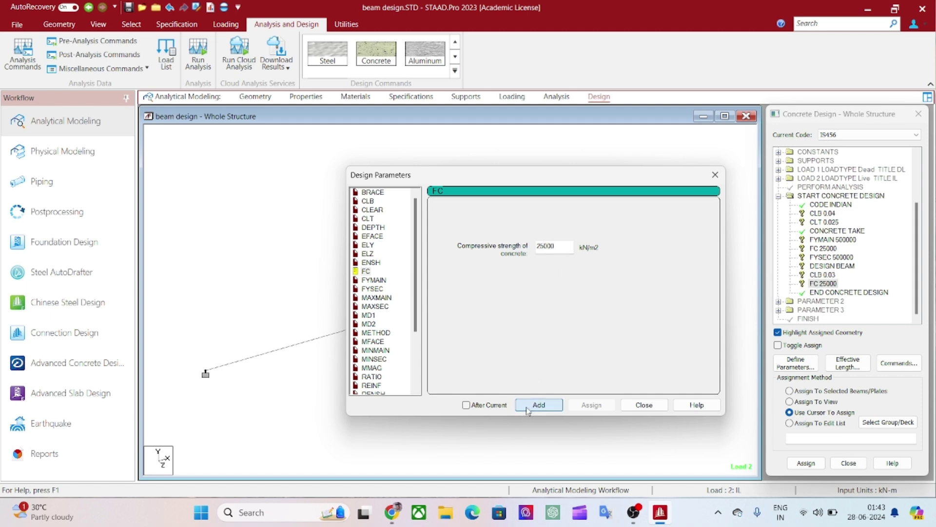
# Step: Add an FYMAIN main reinforcement yield strength parameter of 500000 kN/m2
pyautogui.click(373, 282)
pyautogui.doubleClick(560, 246)
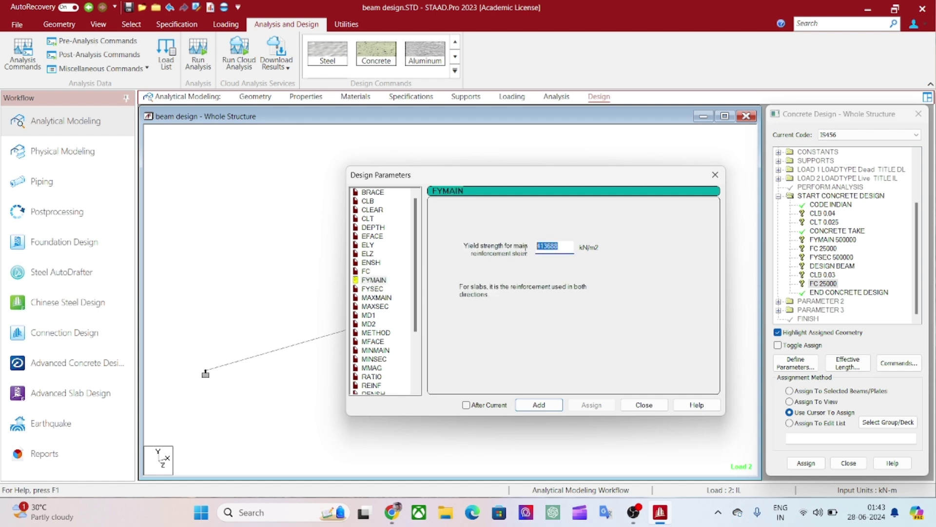
pyautogui.write('500000')
pyautogui.click(538, 405)
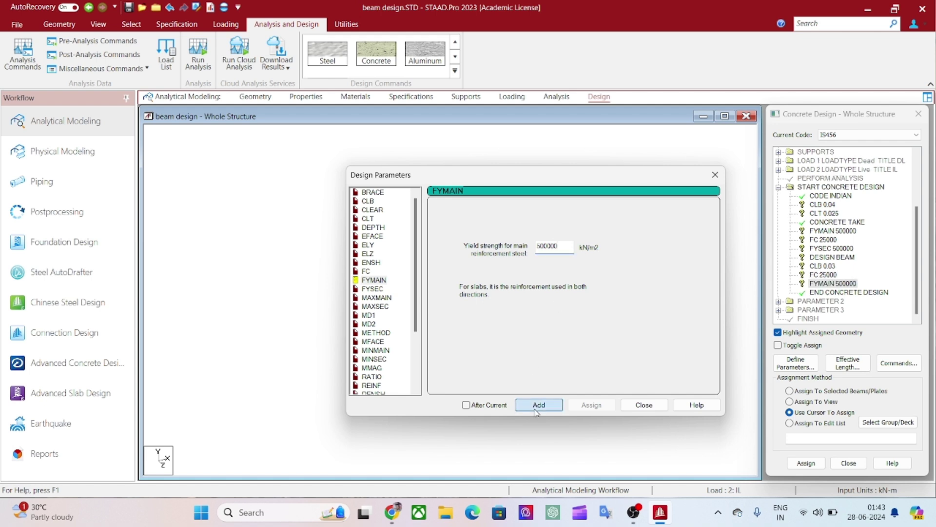
# Step: Add an FYSEC shear reinforcement yield strength parameter of 500000 kN/m2 and finish defining parameters
pyautogui.click(372, 288)
pyautogui.moveTo(563, 249); pyautogui.dragTo(519, 250)
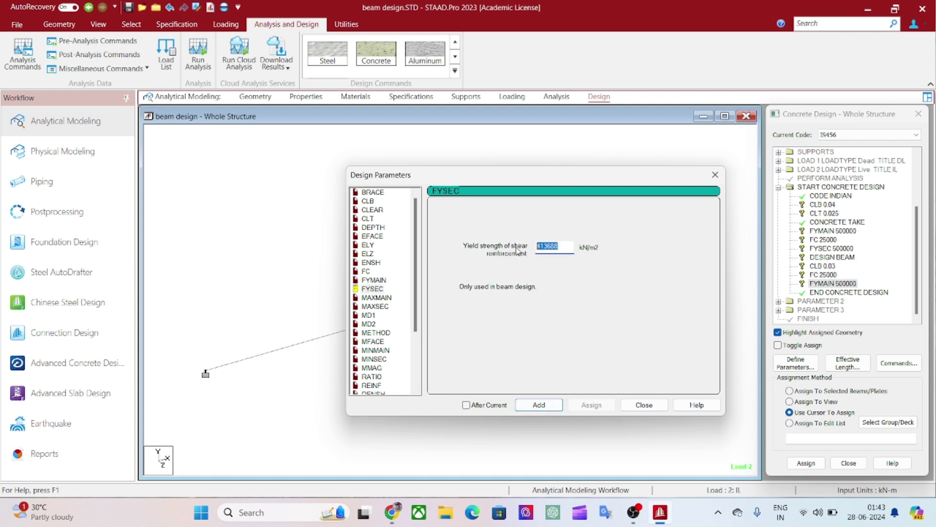
pyautogui.write('500')
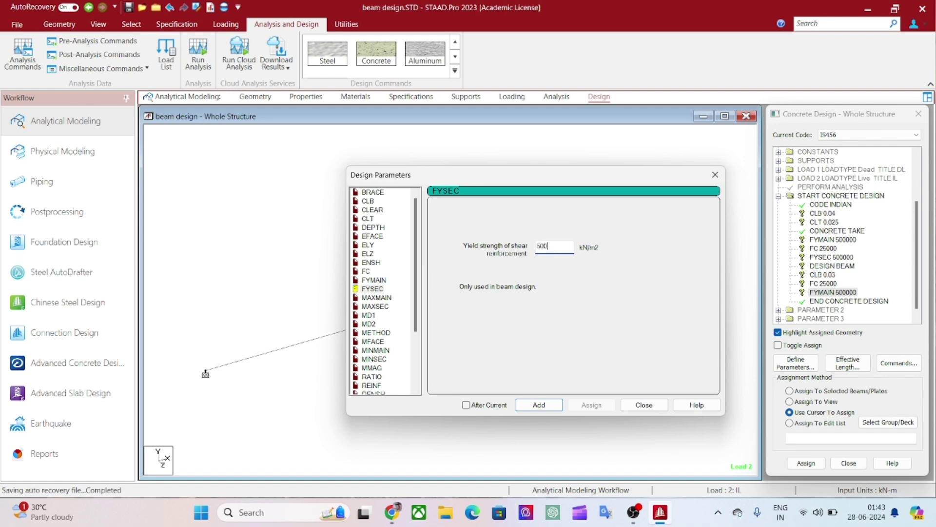
pyautogui.write('000')
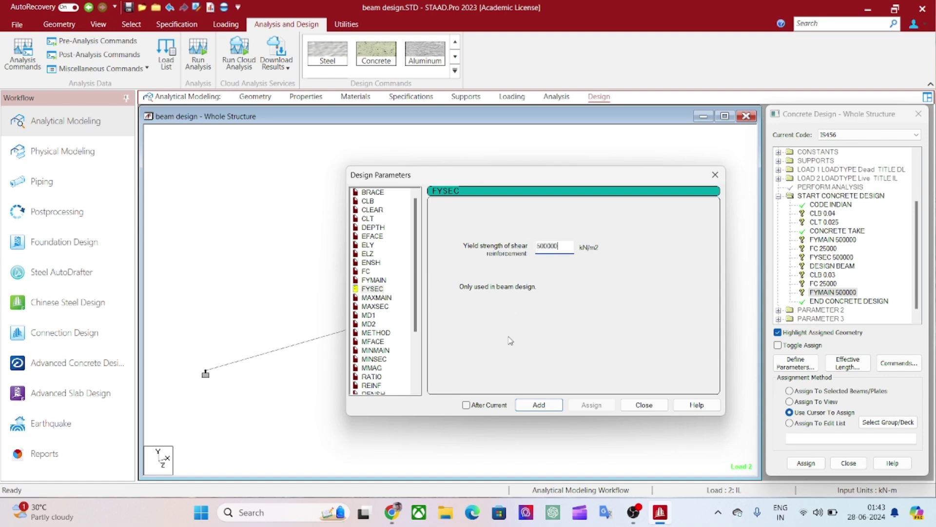
pyautogui.click(543, 405)
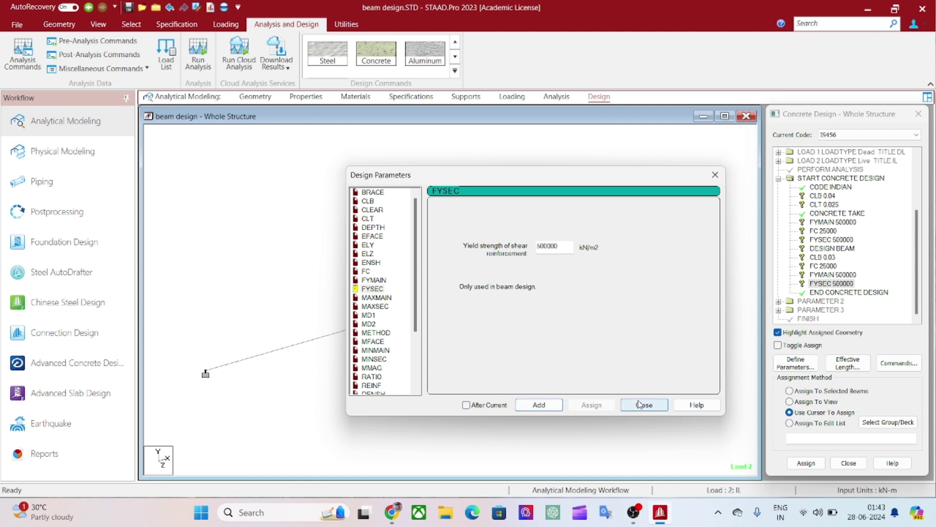
pyautogui.click(641, 405)
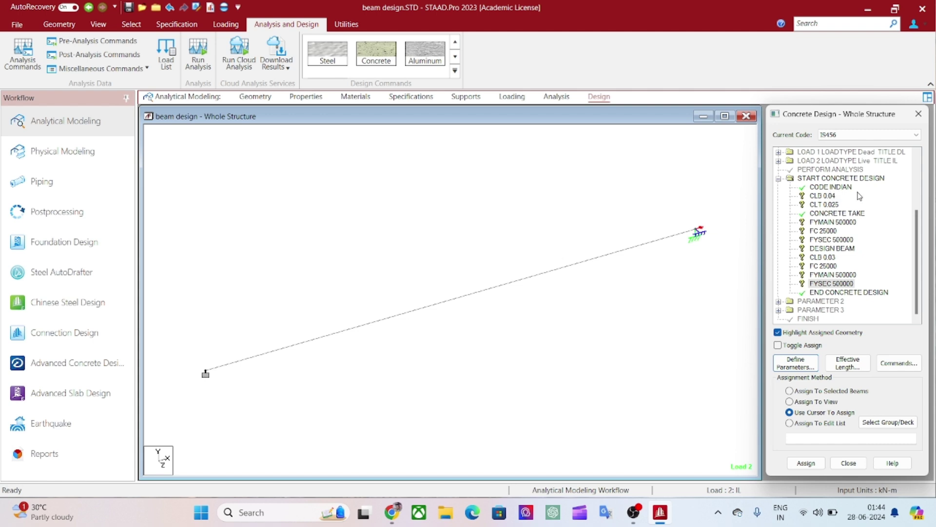
# Step: Delete the old CLB 0.04, CLT 0.025 and CONCRETE TAKE entries from the concrete design block
pyautogui.click(829, 195)
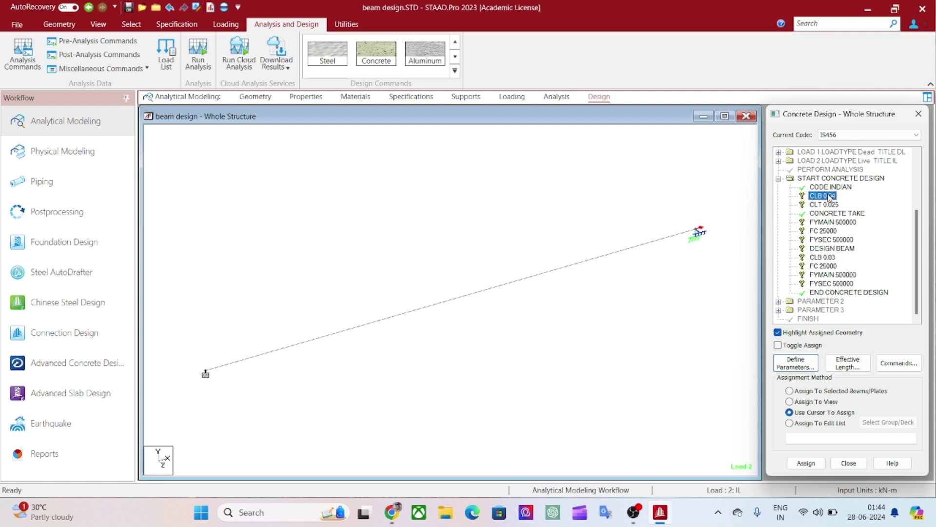
pyautogui.press('Delete')
pyautogui.press('Return')
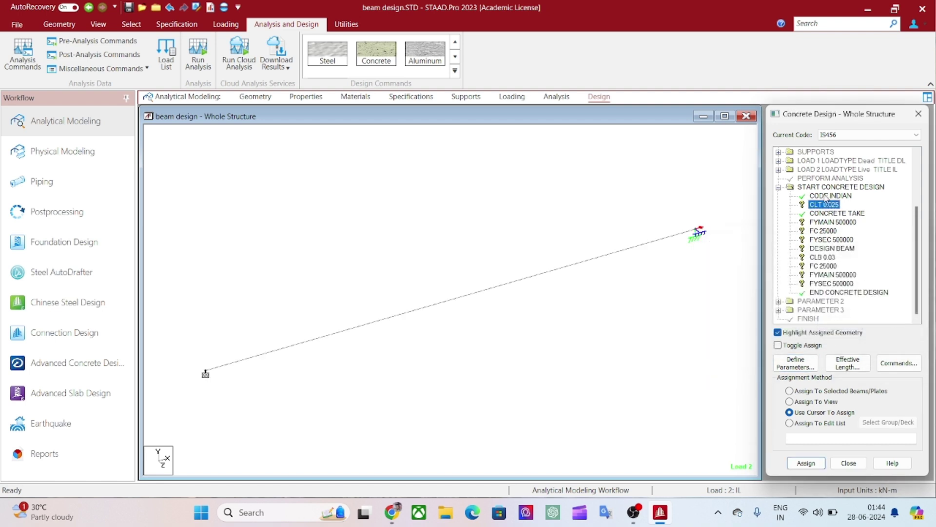
pyautogui.press('Delete')
pyautogui.press('Return')
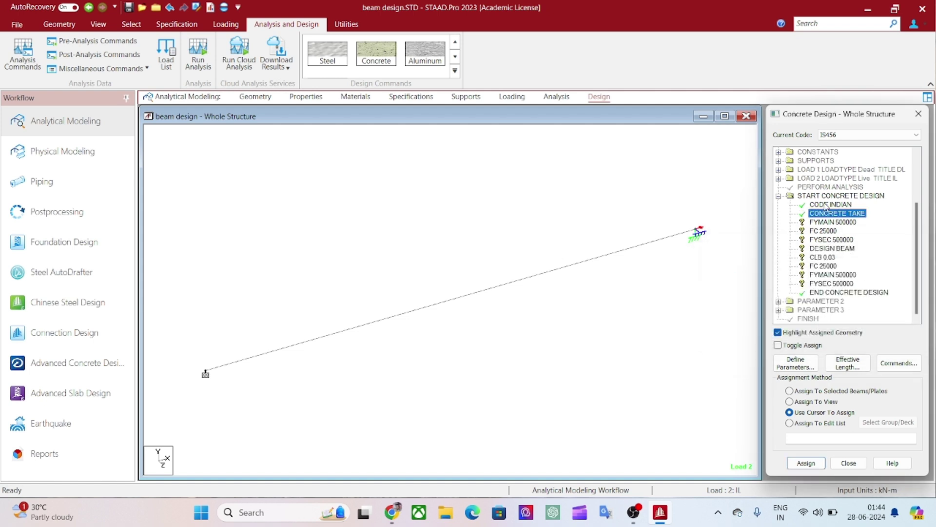
pyautogui.press('Delete')
pyautogui.press('Return')
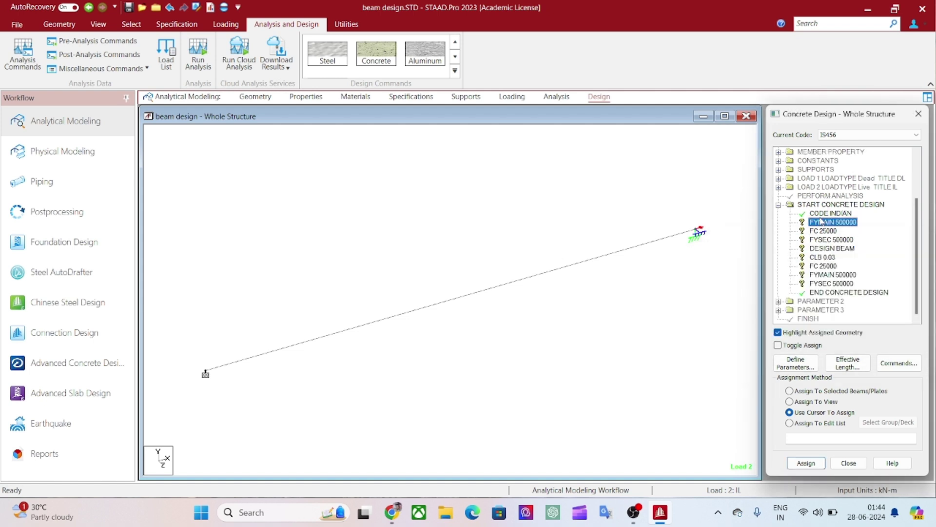
# Step: Delete the older unassigned FYMAIN, FC, FYSEC and DESIGN BEAM entries listed above CLB 0.03
pyautogui.press('Delete')
pyautogui.press('Return')
pyautogui.press('Delete')
pyautogui.press('Return')
pyautogui.press('Delete')
pyautogui.press('Return')
pyautogui.press('Delete')
pyautogui.press('Return')
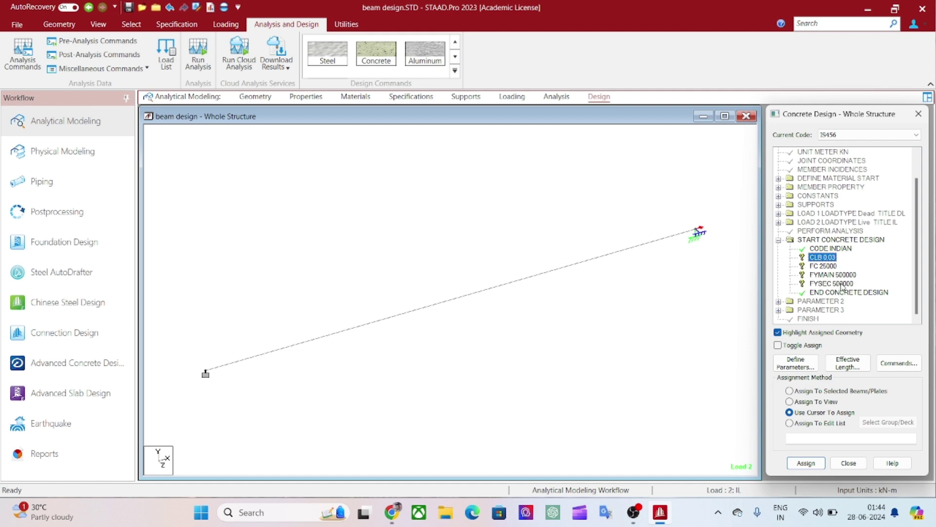
pyautogui.click(834, 284)
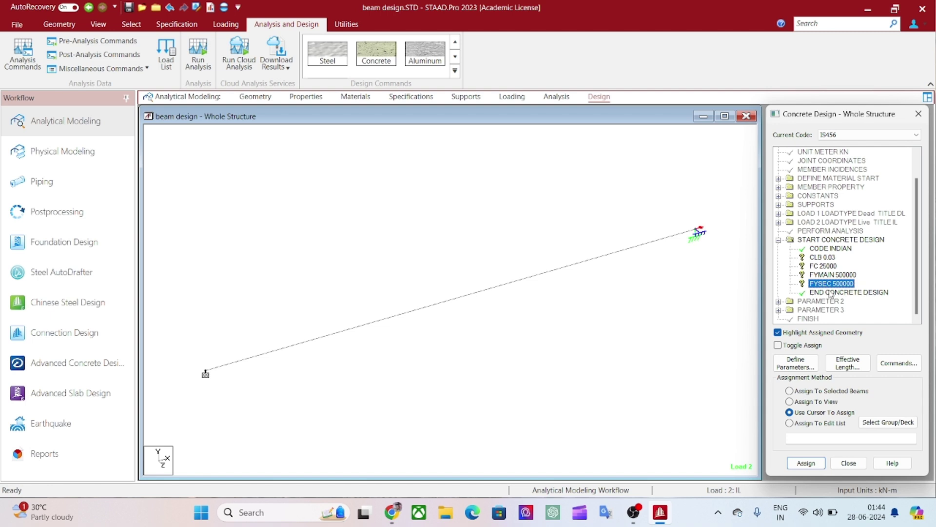
pyautogui.click(896, 364)
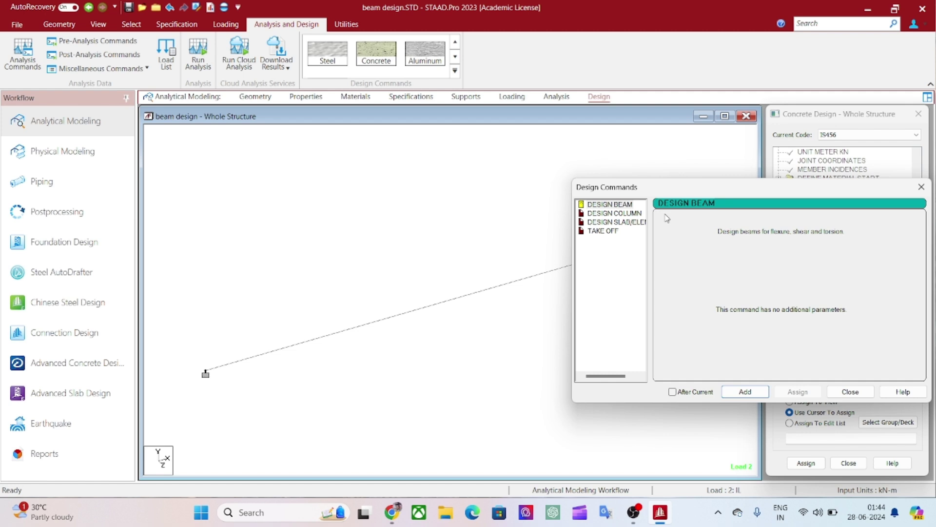
pyautogui.click(850, 392)
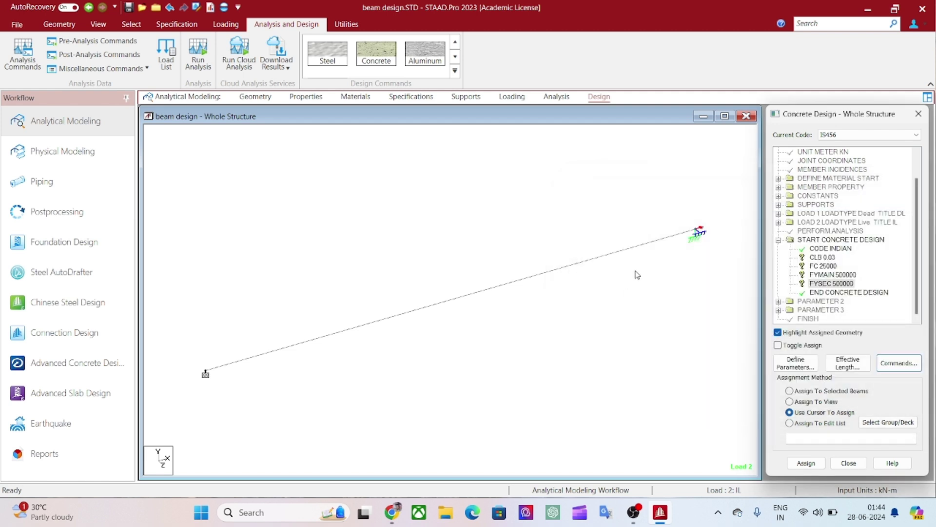
# Step: Assign the CLB 0.03 and FC 25000 parameters to the whole view, confirming each assignment
pyautogui.click(823, 257)
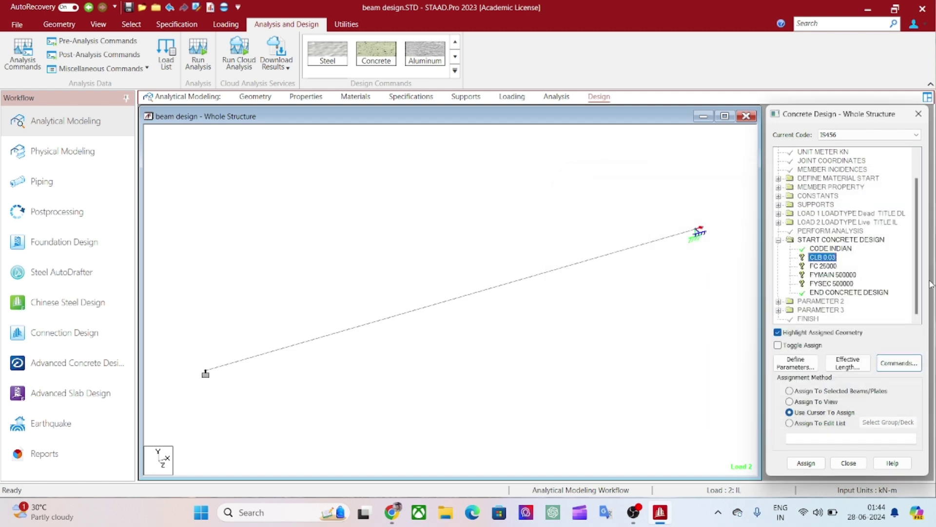
pyautogui.click(790, 401)
pyautogui.click(806, 462)
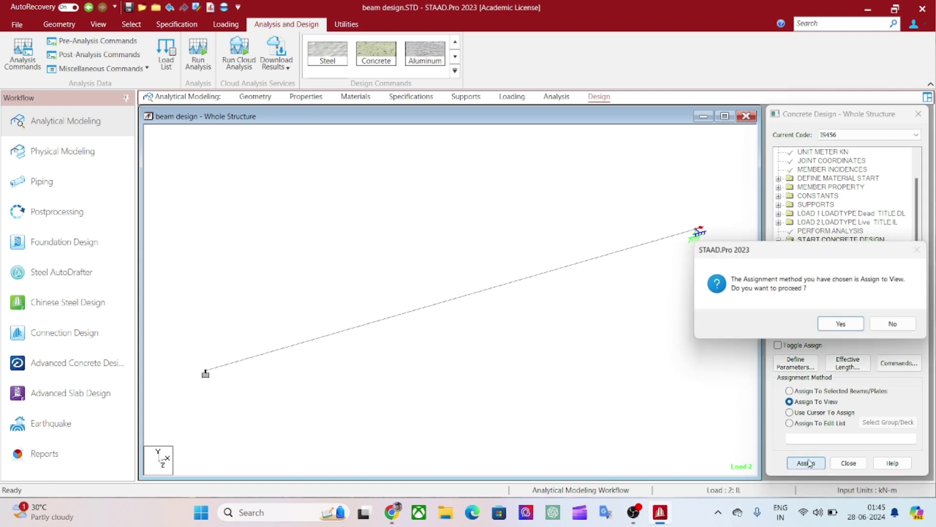
pyautogui.click(837, 325)
pyautogui.click(823, 266)
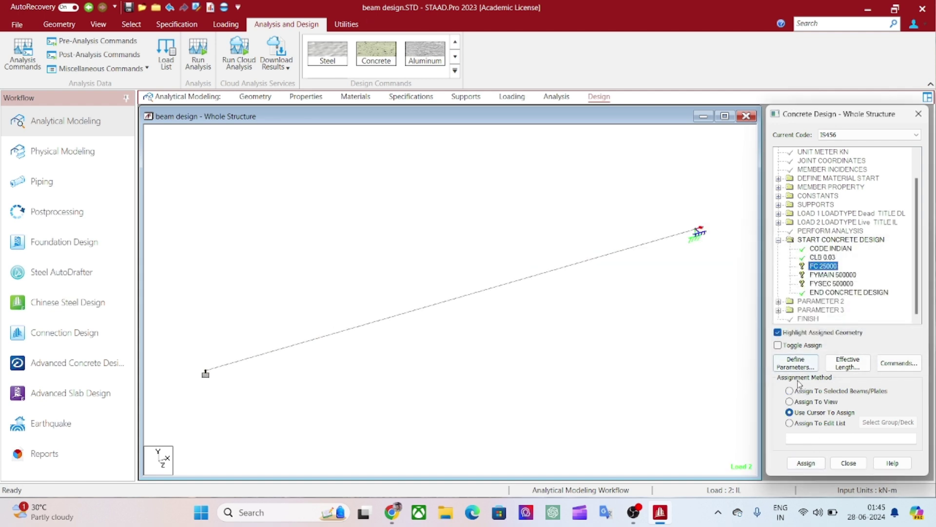
pyautogui.click(790, 402)
pyautogui.click(806, 463)
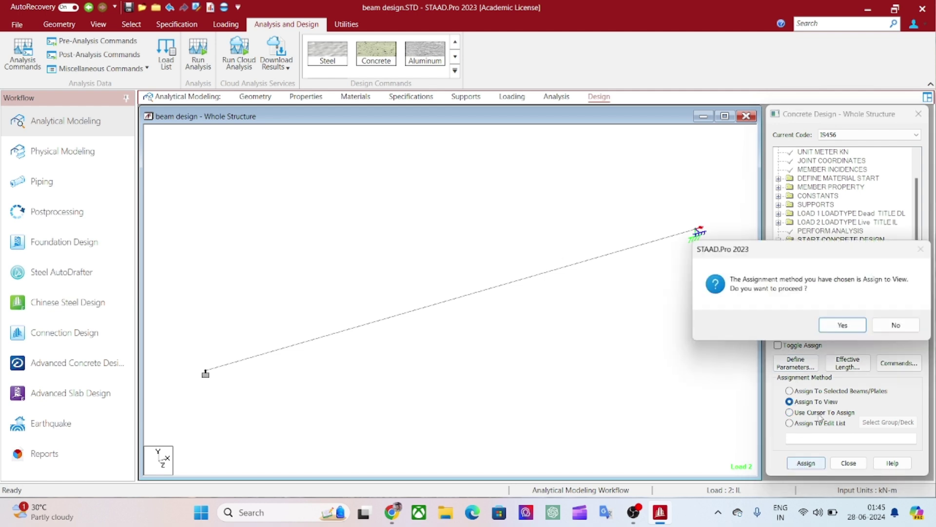
pyautogui.click(842, 325)
# Step: Assign the FYMAIN 500000 and FYSEC 500000 parameters to the whole view, confirming each assignment
pyautogui.click(832, 274)
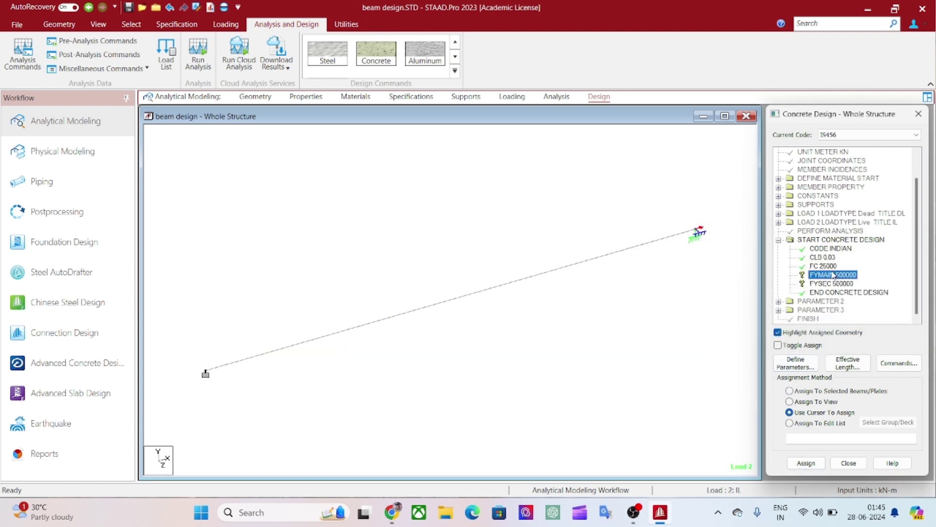
pyautogui.click(790, 401)
pyautogui.click(806, 462)
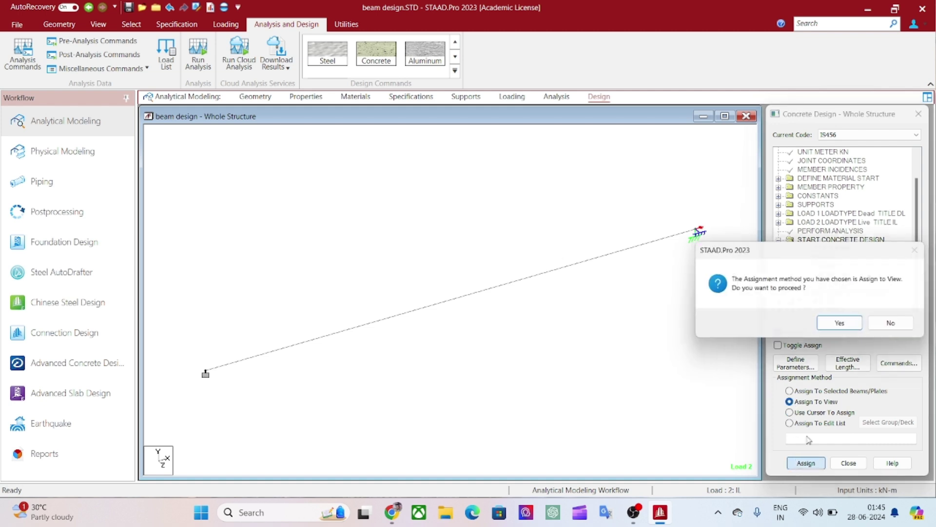
pyautogui.click(835, 324)
pyautogui.click(830, 284)
pyautogui.click(789, 401)
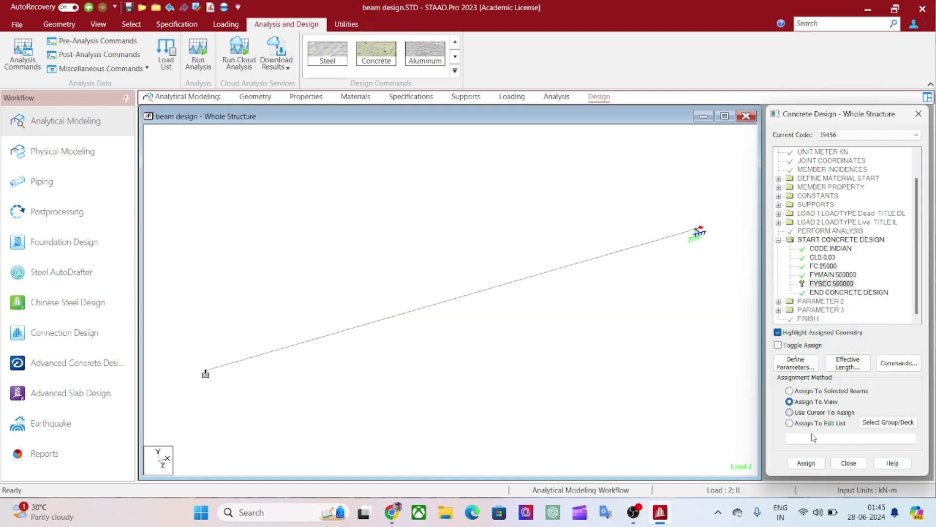
pyautogui.click(806, 462)
pyautogui.click(842, 324)
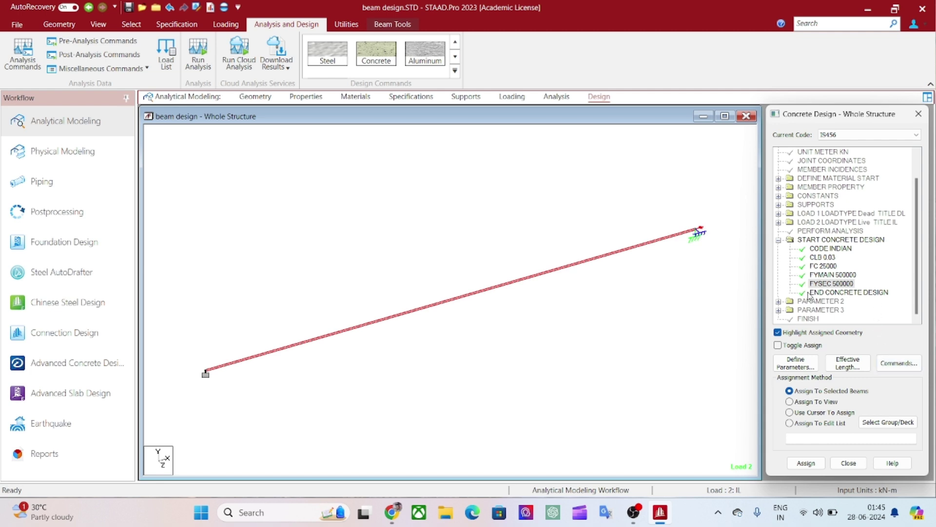
# Step: Assign the DESIGN BEAM command to the selected beam and include the TAKE OFF command in the concrete design
pyautogui.click(906, 366)
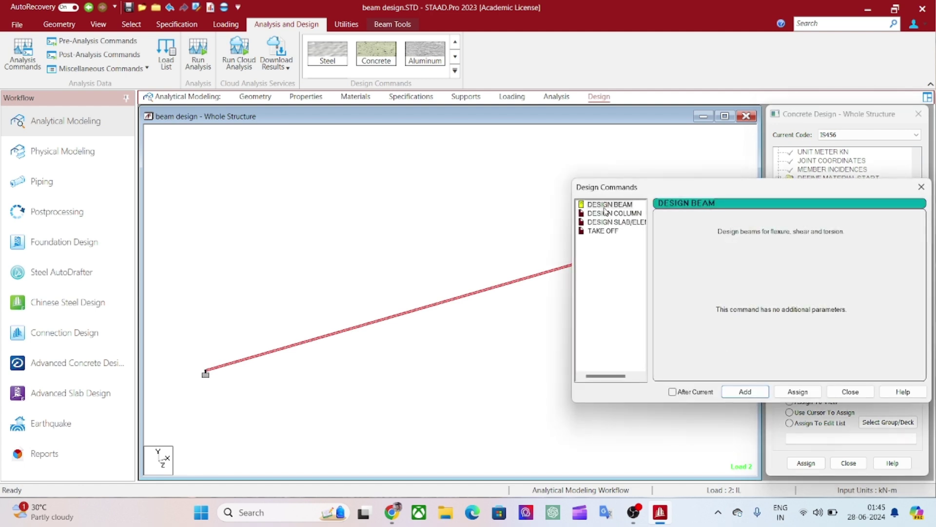
pyautogui.click(746, 392)
pyautogui.click(798, 391)
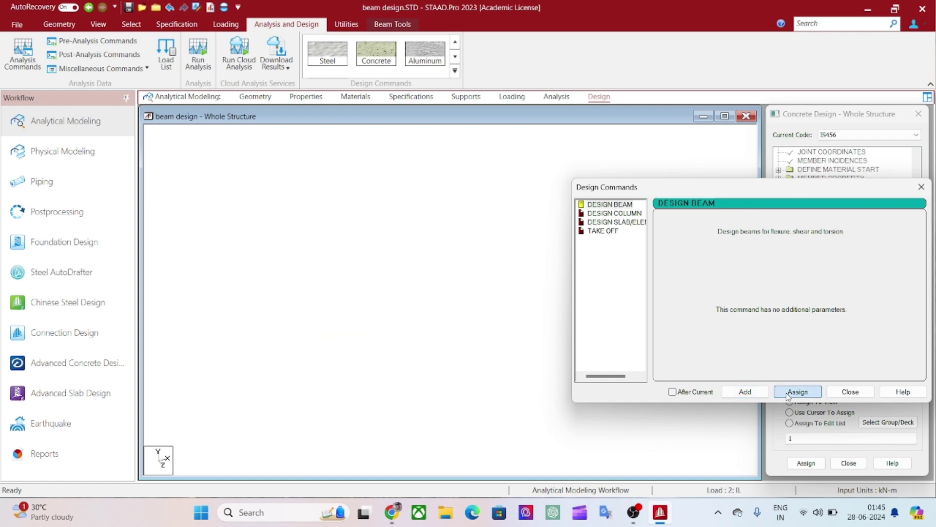
pyautogui.click(617, 232)
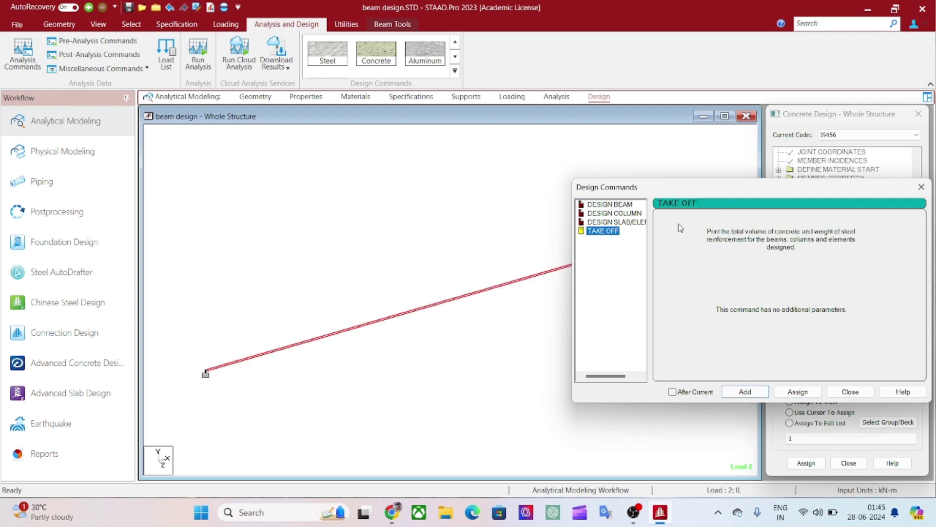
pyautogui.click(798, 392)
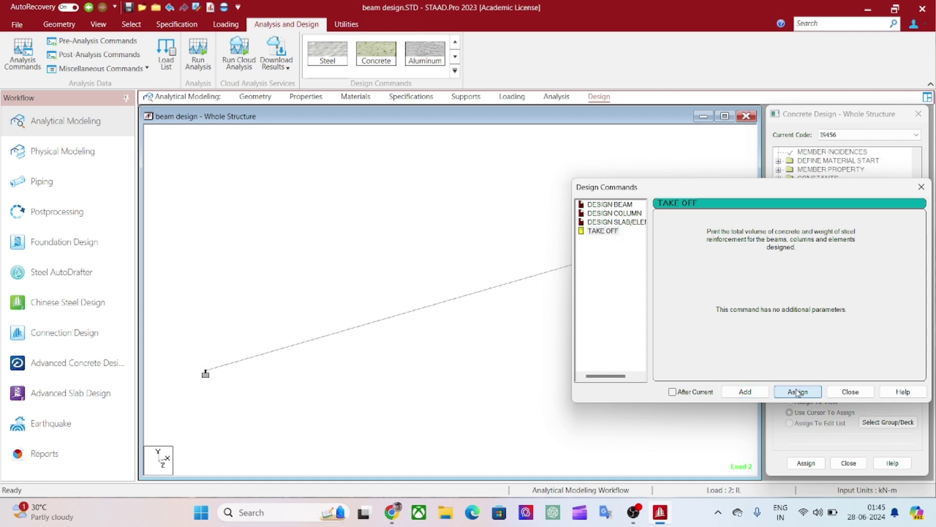
pyautogui.click(849, 391)
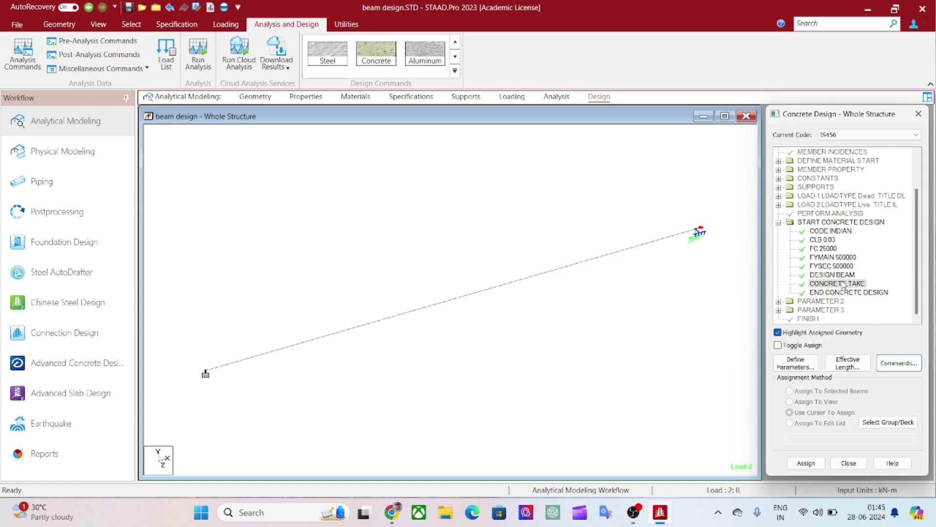
# Step: Save the modified structure over the existing results and run the analysis with the concrete design
pyautogui.click(570, 228)
pyautogui.click(197, 63)
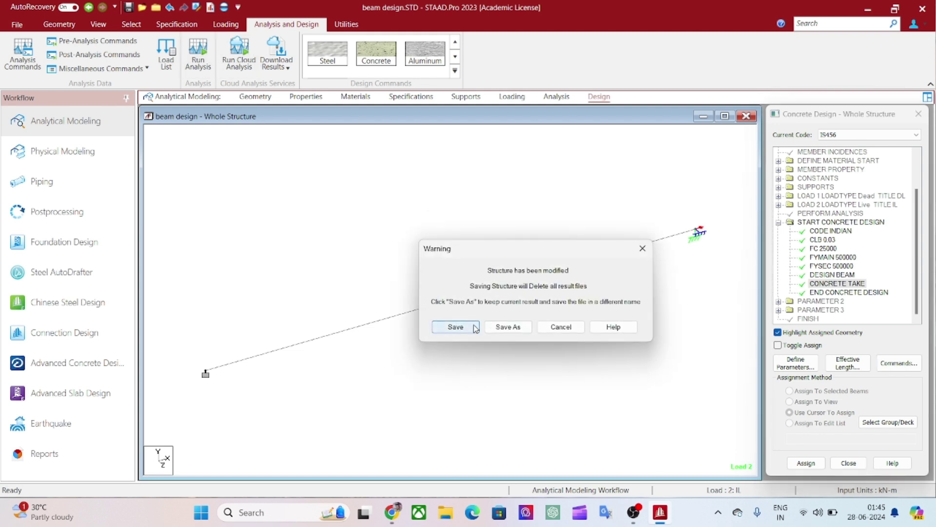
pyautogui.click(471, 326)
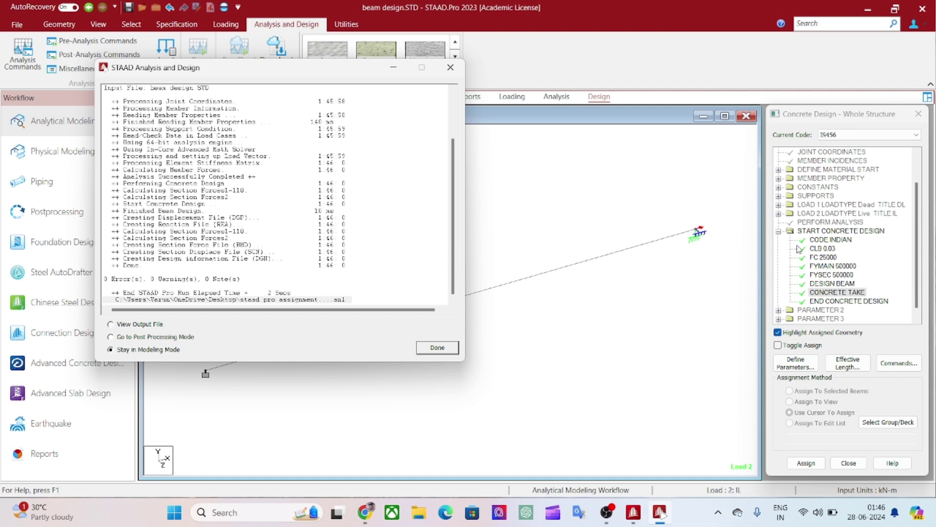
# Step: Open the analysis output file and close its error list to give the report more room
pyautogui.click(130, 324)
pyautogui.click(449, 347)
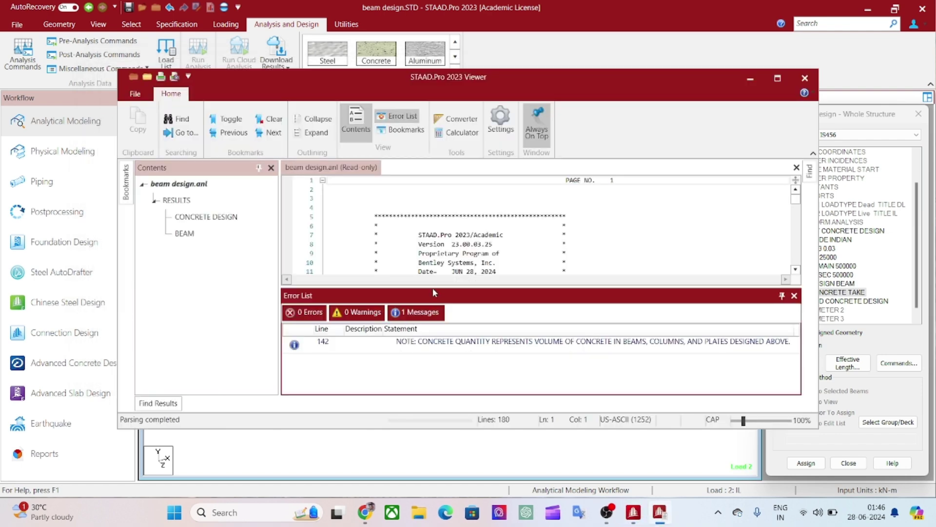
pyautogui.scroll(-4, 482, 230)
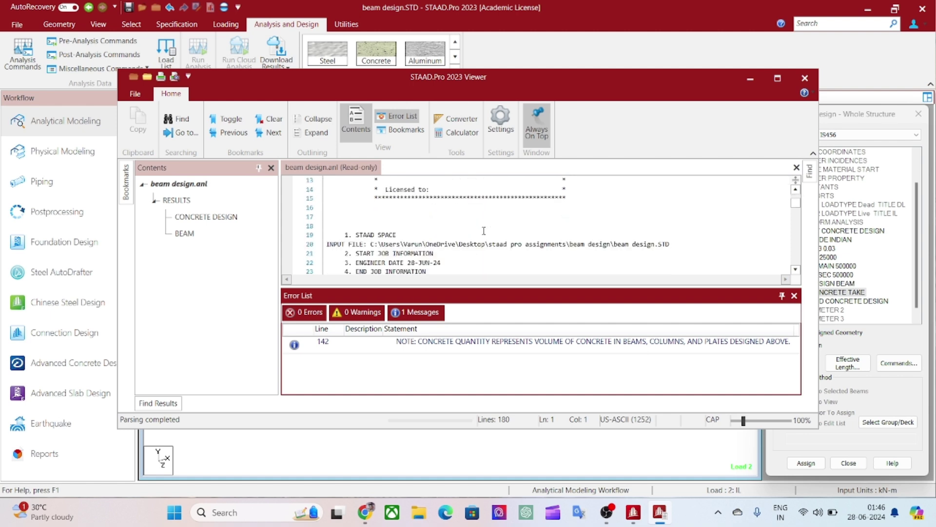
pyautogui.scroll(-6, 475, 234)
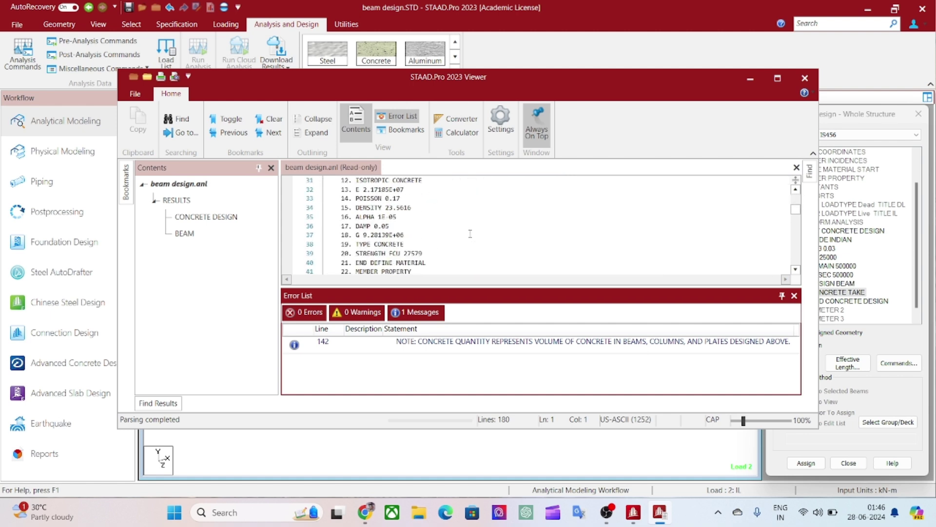
pyautogui.scroll(-10, 470, 233)
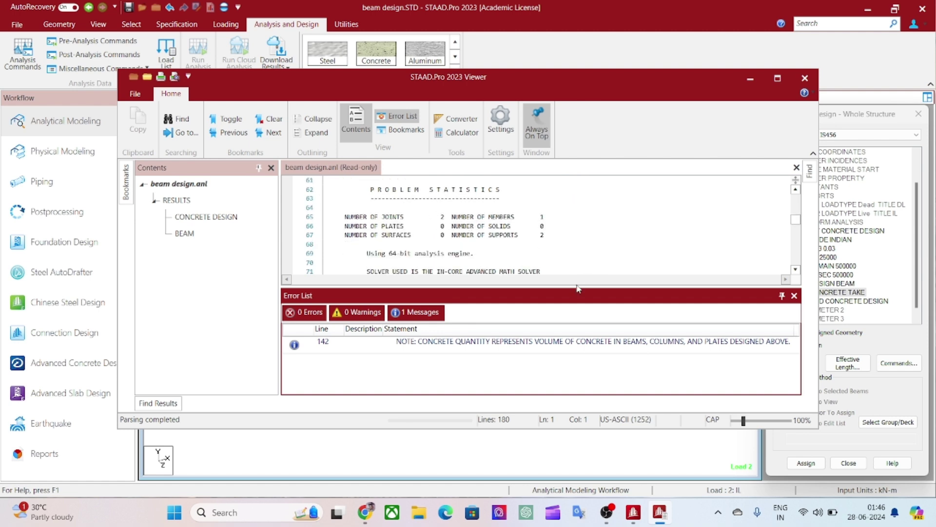
pyautogui.click(794, 295)
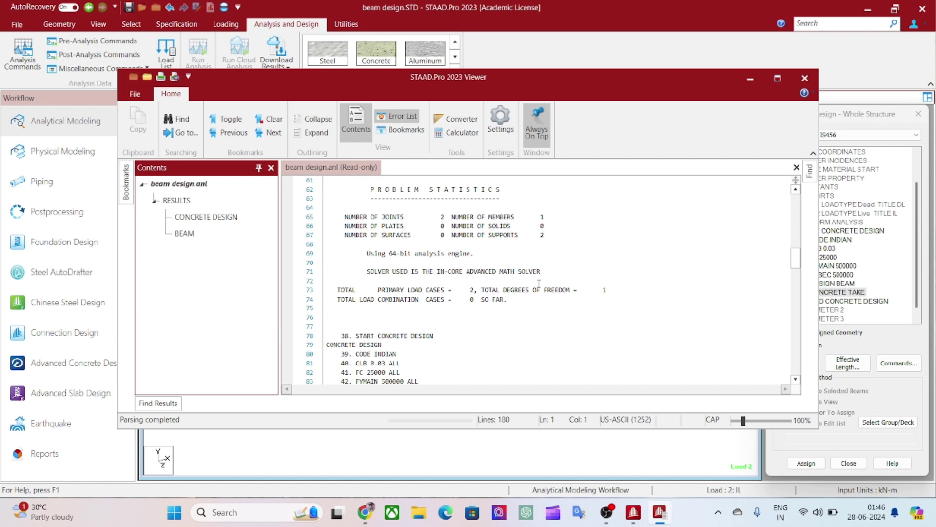
# Step: Examine the concrete design parameters and the material grades, size and cover in the IS 456 beam design results
pyautogui.scroll(-1, 428, 348)
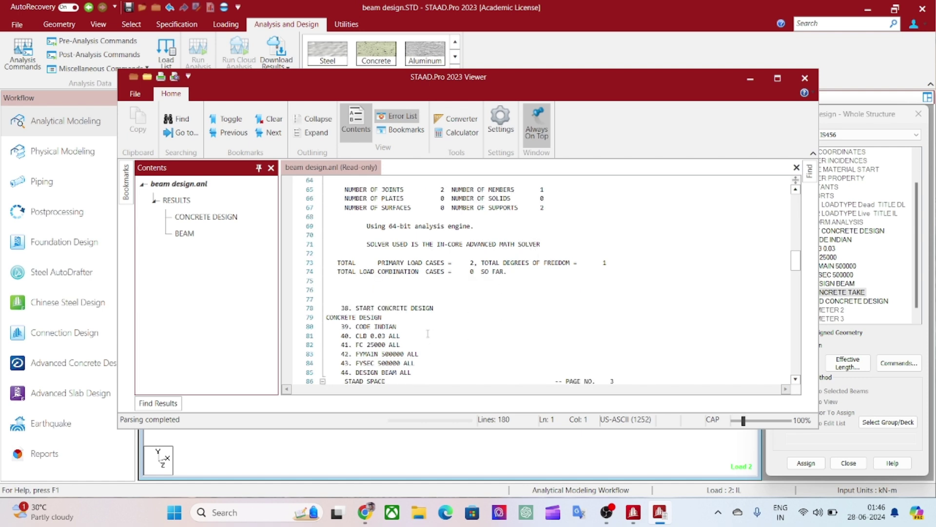
pyautogui.scroll(-1, 436, 327)
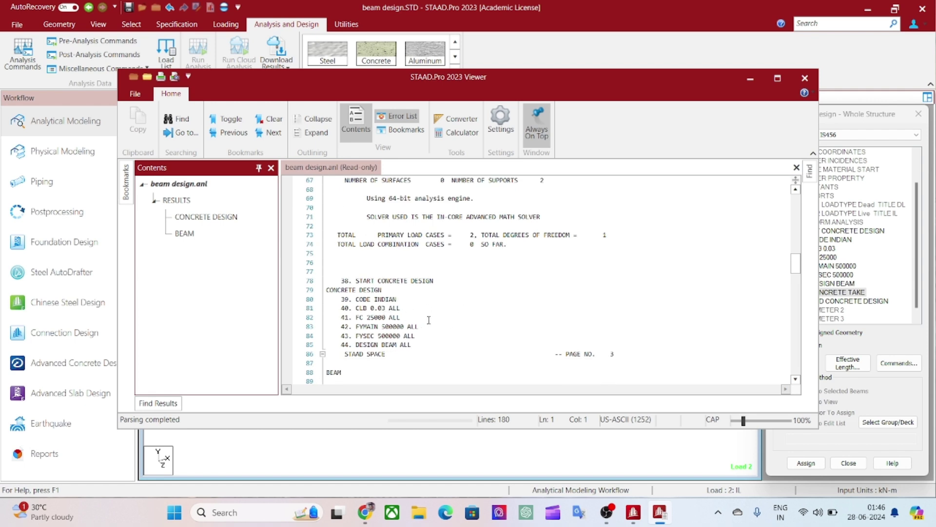
pyautogui.scroll(-2, 426, 320)
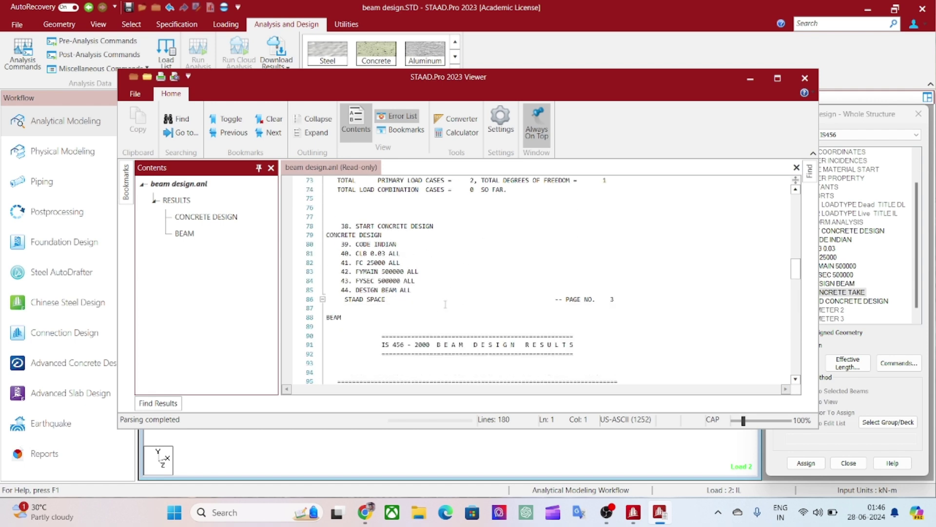
pyautogui.scroll(-1, 465, 300)
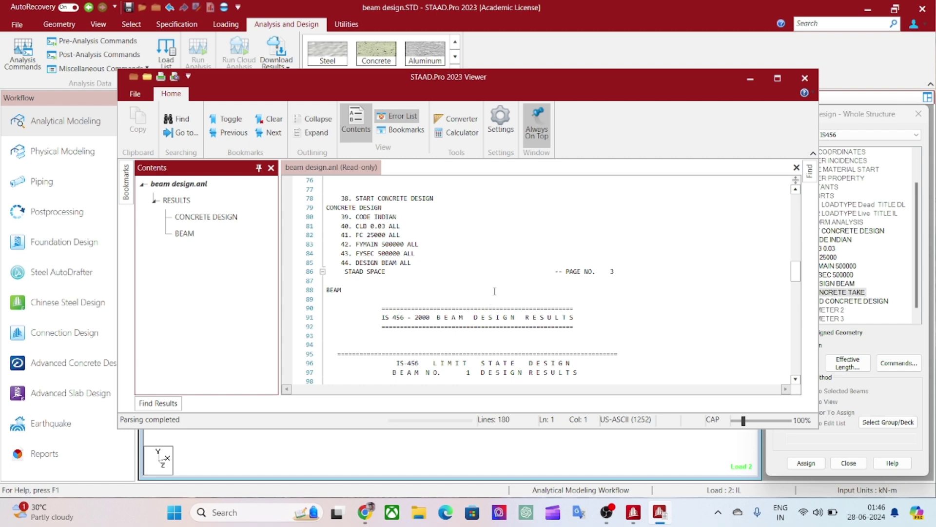
pyautogui.scroll(-2, 494, 291)
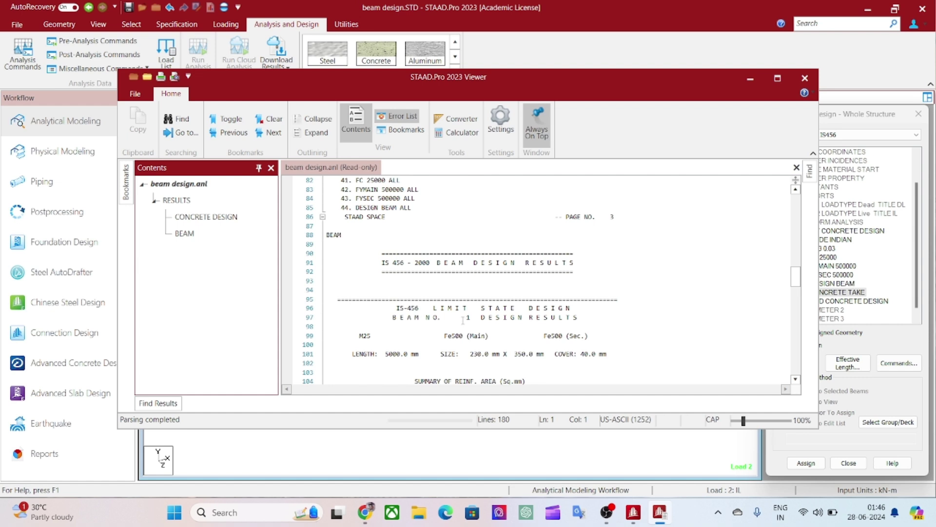
pyautogui.scroll(-1, 570, 321)
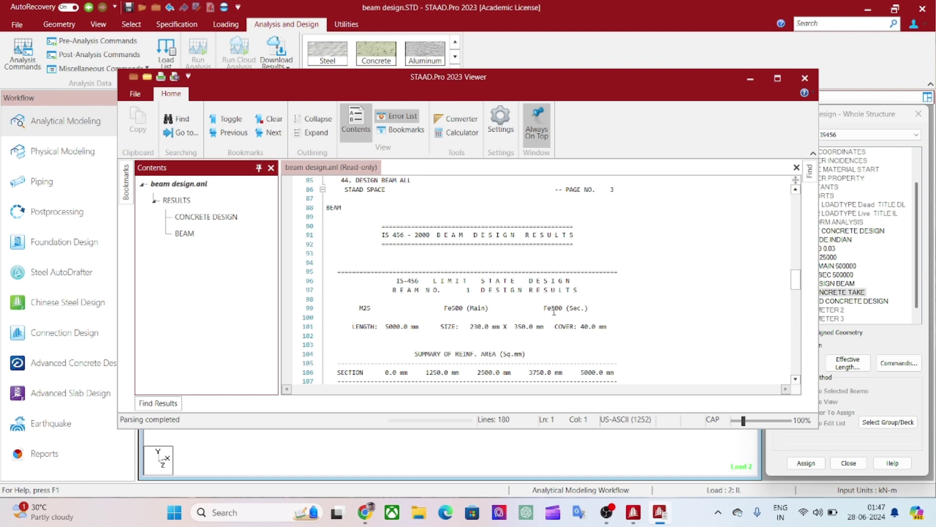
pyautogui.scroll(-1, 385, 341)
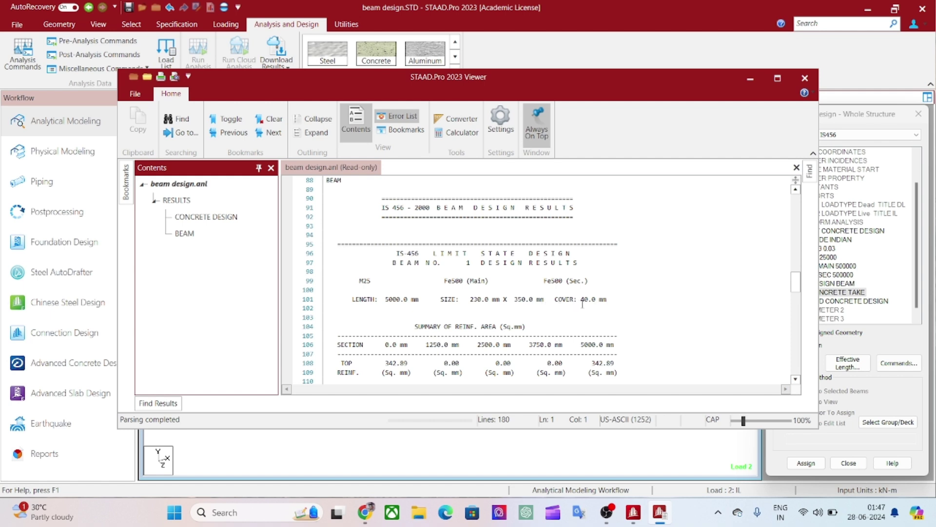
# Step: Examine the required reinforcement areas and the provided top, bottom and shear reinforcement along the beam
pyautogui.scroll(-2, 584, 304)
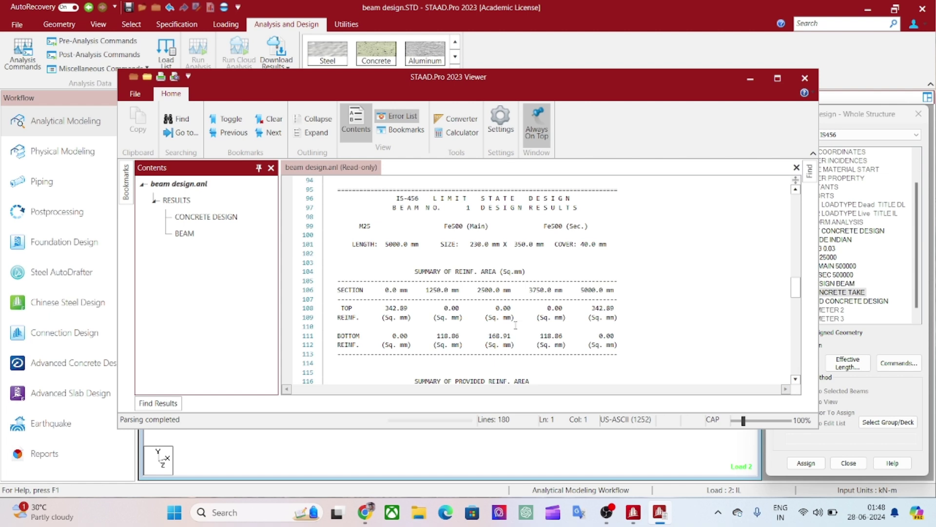
pyautogui.scroll(-1, 518, 318)
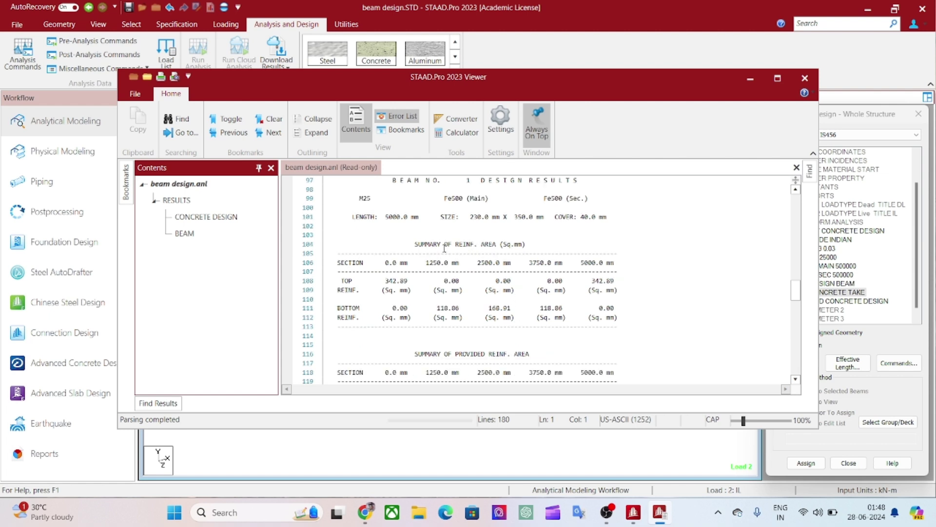
pyautogui.scroll(-1, 524, 290)
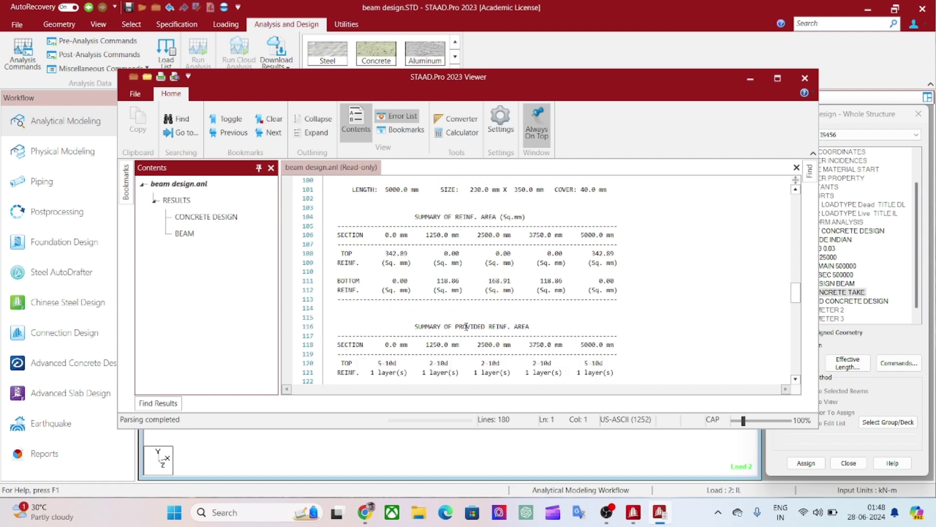
pyautogui.scroll(-1, 558, 317)
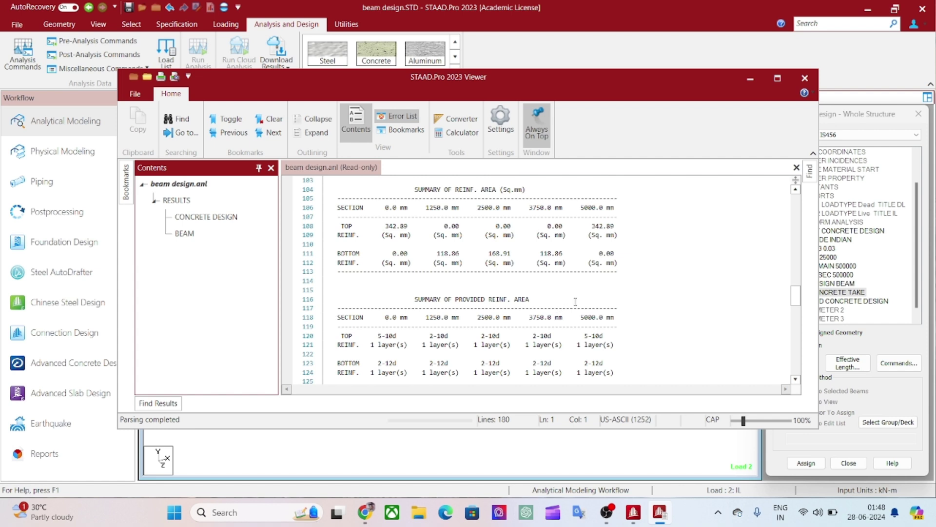
pyautogui.scroll(-1, 575, 301)
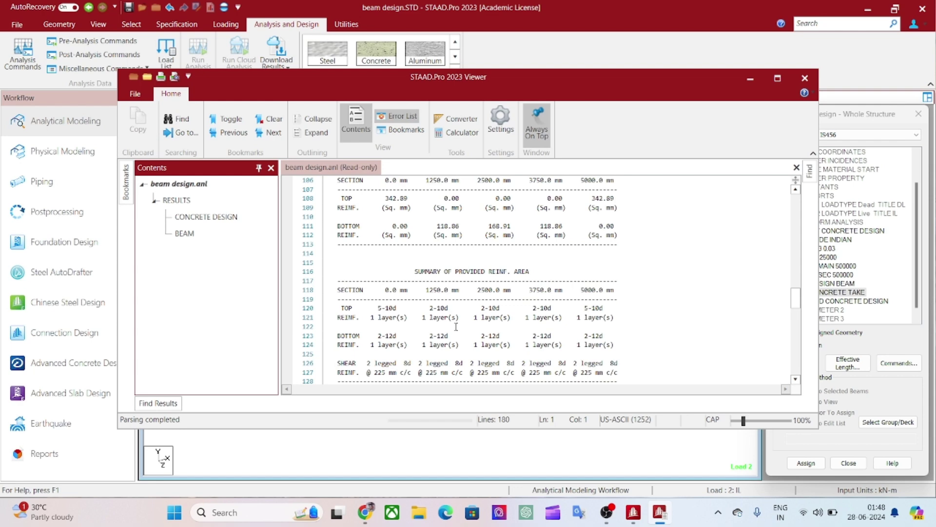
pyautogui.scroll(-2, 414, 326)
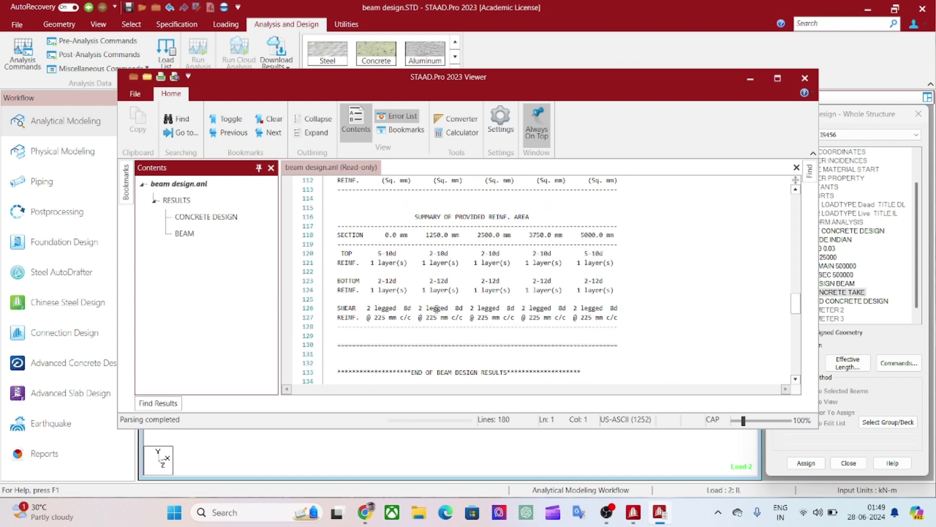
pyautogui.scroll(-1, 436, 308)
pyautogui.scroll(-1, 491, 302)
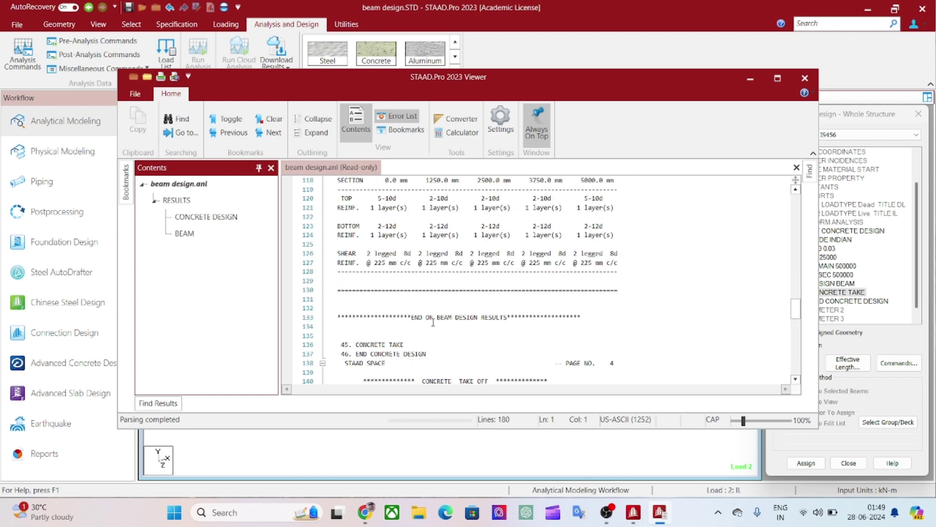
# Step: Examine the concrete take-off for the total concrete volume and the steel weight per bar diameter
pyautogui.scroll(-1, 525, 320)
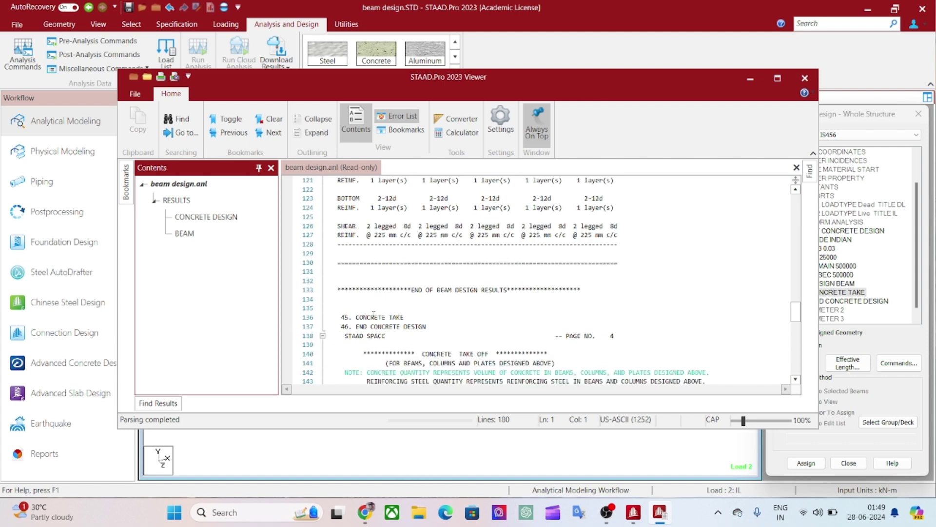
pyautogui.scroll(-1, 449, 318)
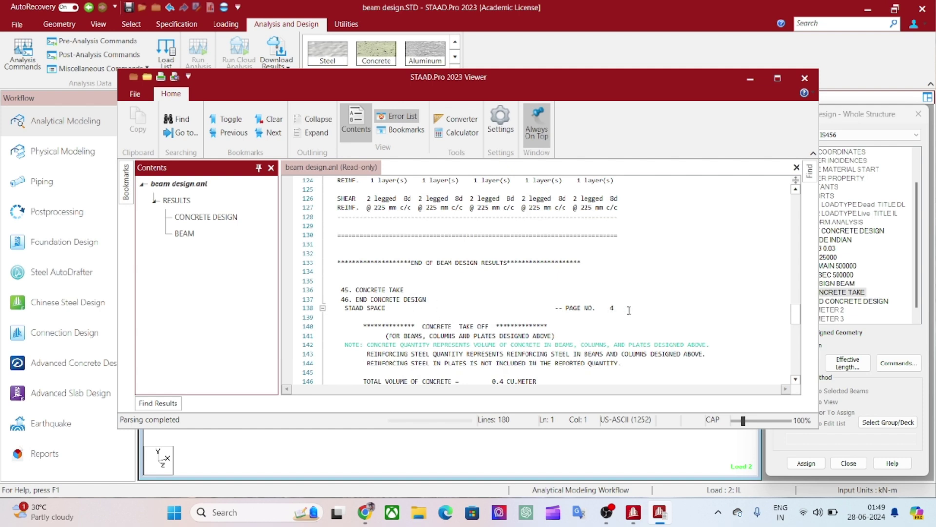
pyautogui.scroll(-1, 490, 291)
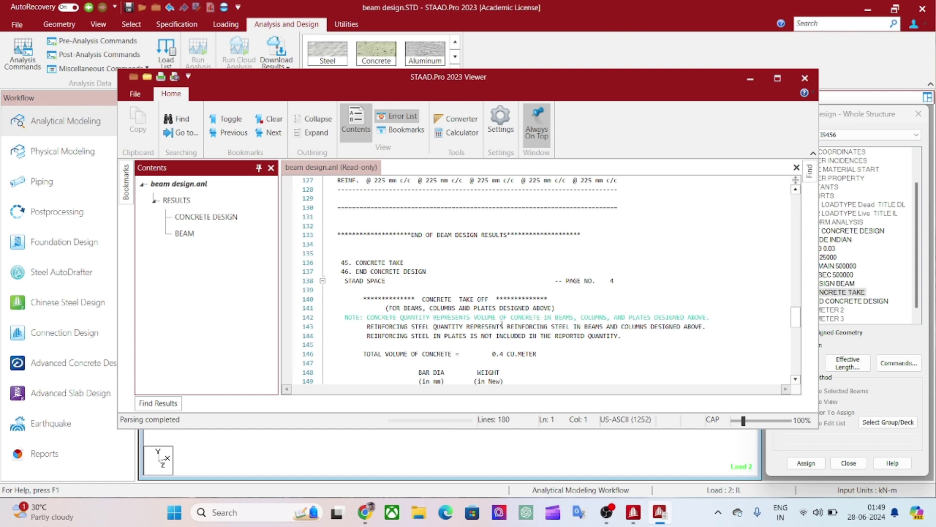
pyautogui.scroll(-1, 506, 325)
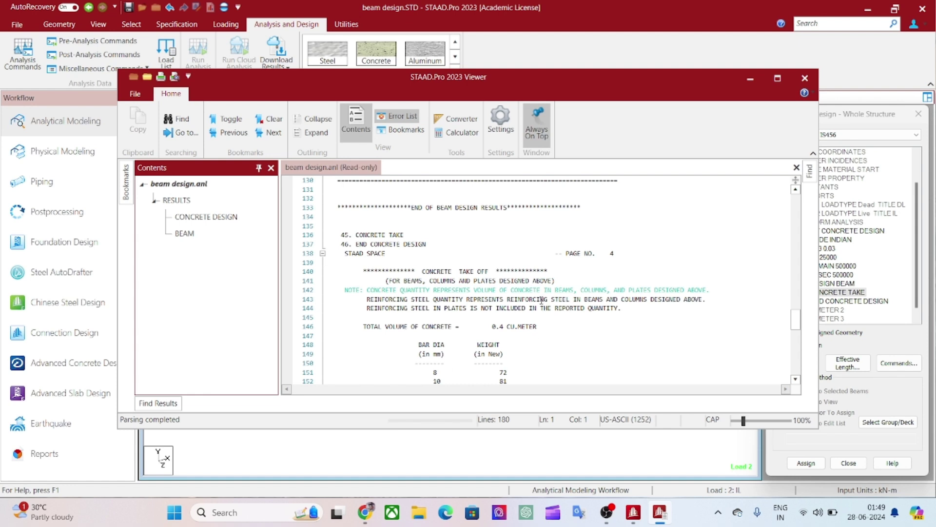
pyautogui.scroll(-1, 487, 337)
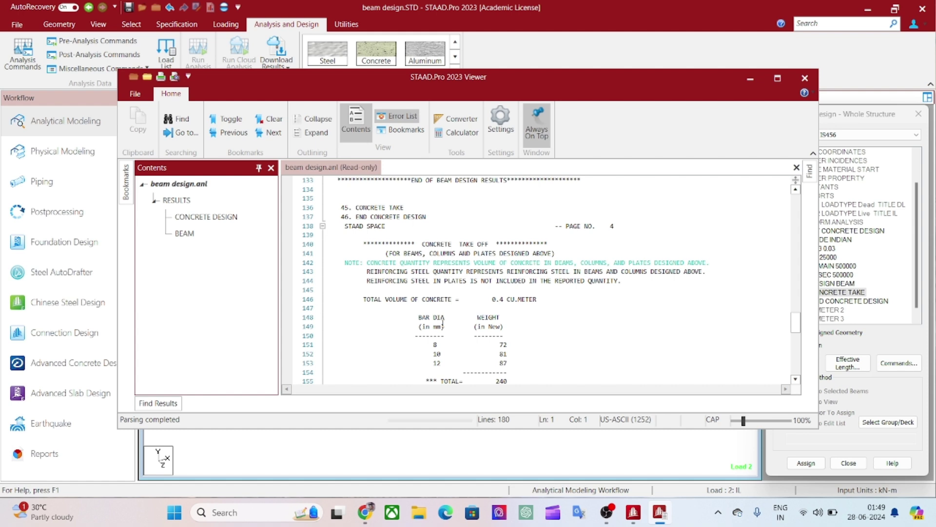
pyautogui.scroll(-1, 438, 319)
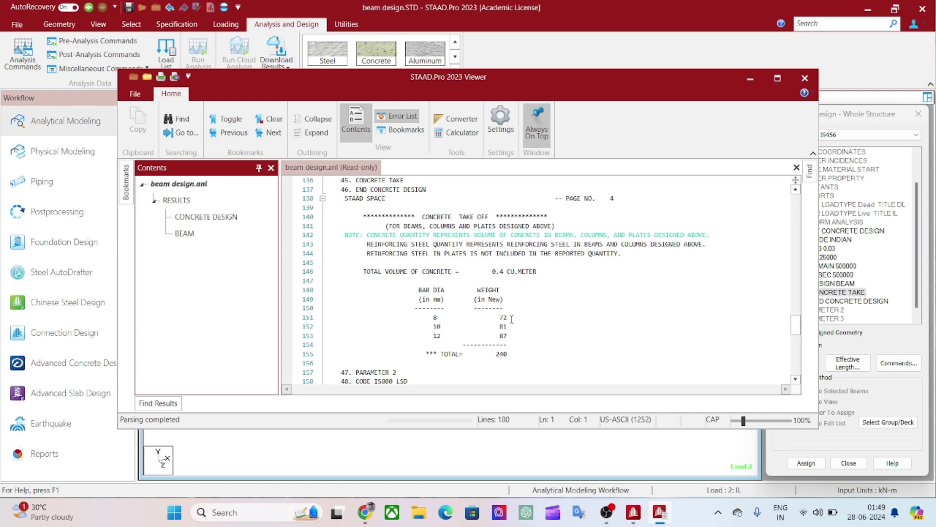
pyautogui.scroll(-1, 485, 338)
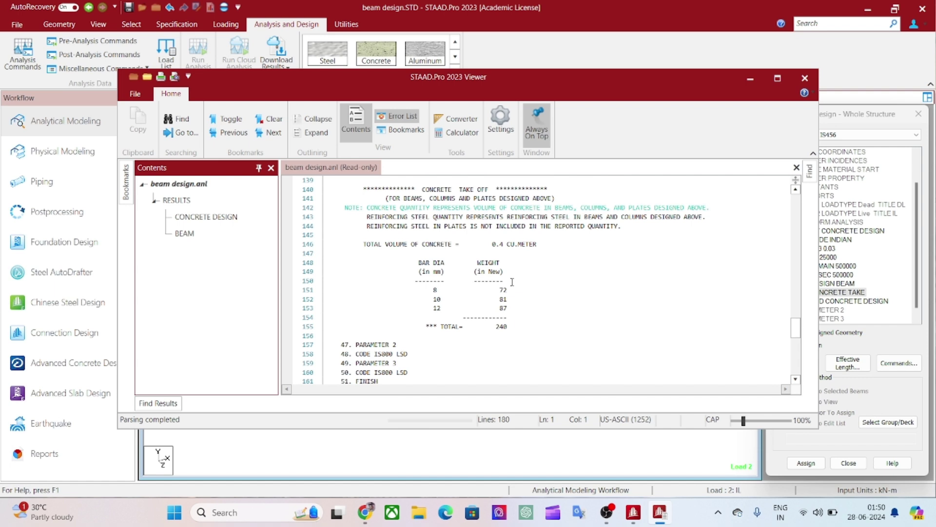
# Step: Read the output report through to its end, go back to the concrete take-off, and close the output viewer
pyautogui.scroll(-1, 512, 282)
pyautogui.scroll(-1, 425, 318)
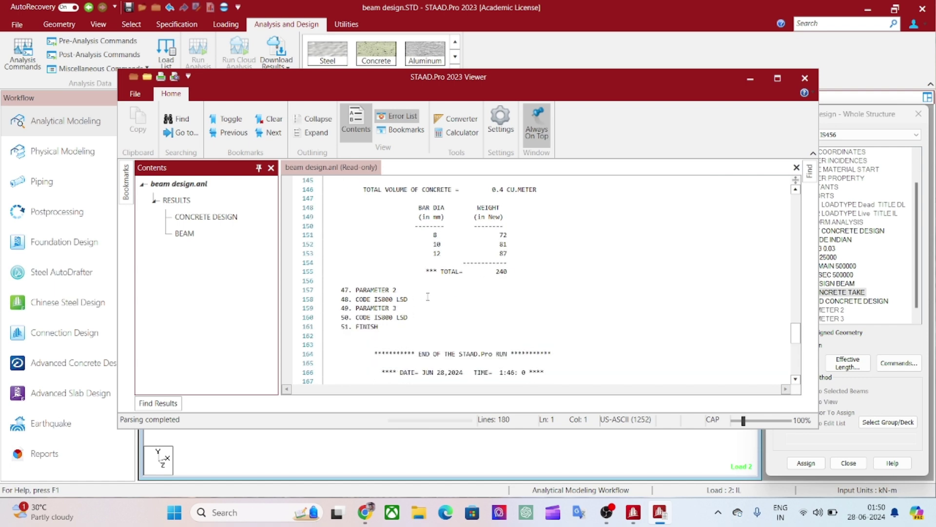
pyautogui.scroll(-1, 438, 310)
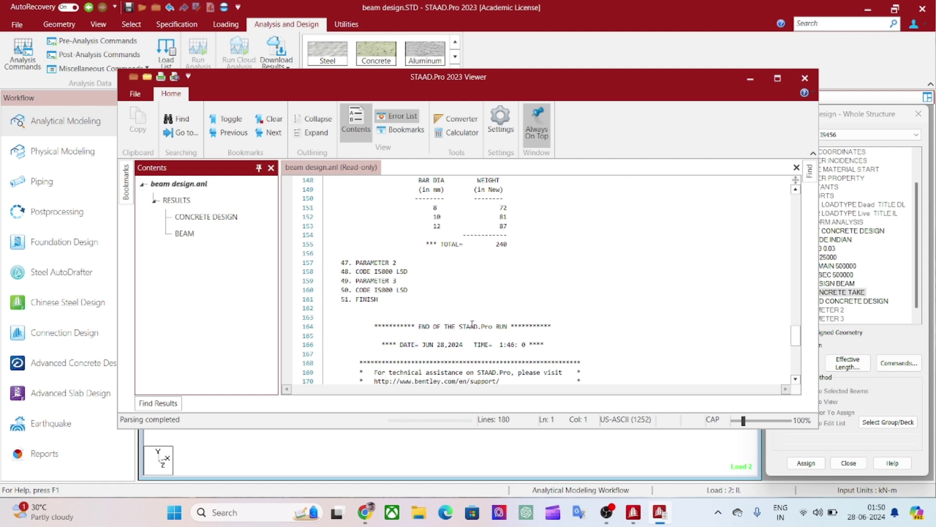
pyautogui.scroll(-1, 492, 324)
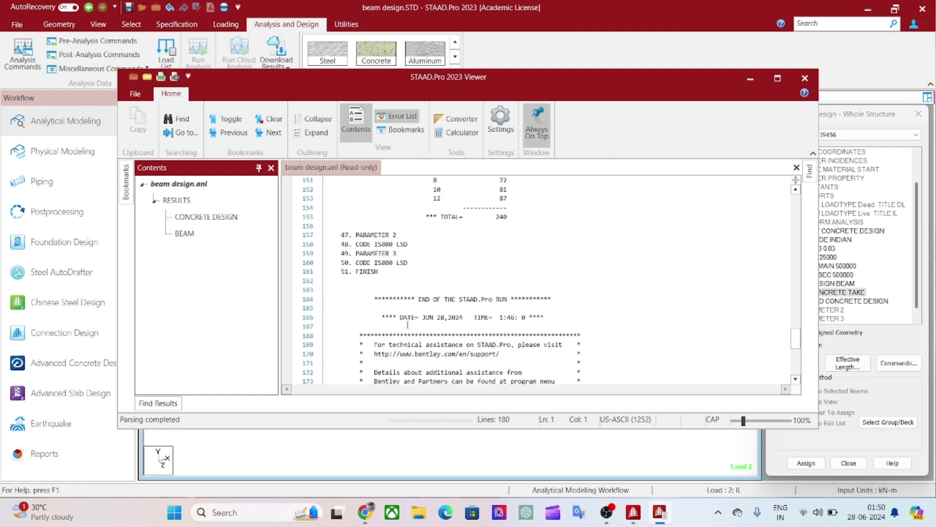
pyautogui.scroll(-5, 503, 310)
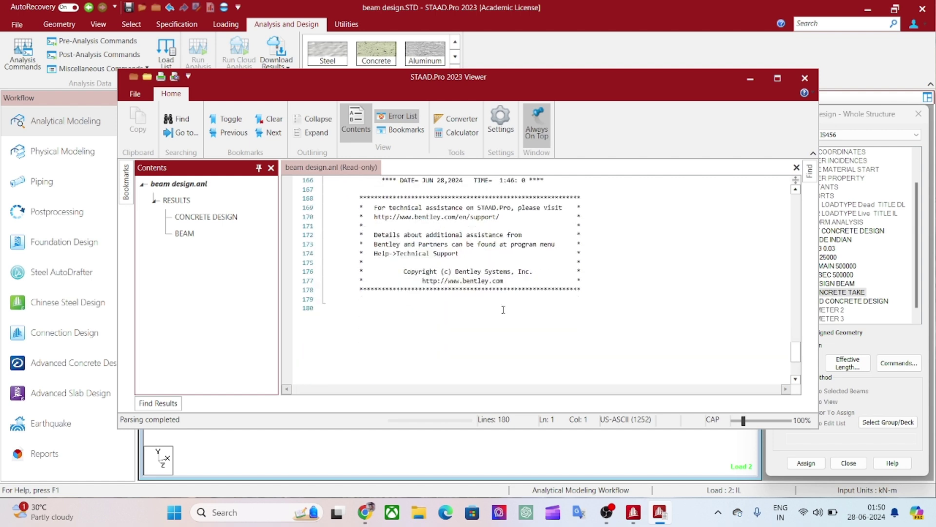
pyautogui.scroll(-4, 503, 310)
pyautogui.scroll(14, 503, 310)
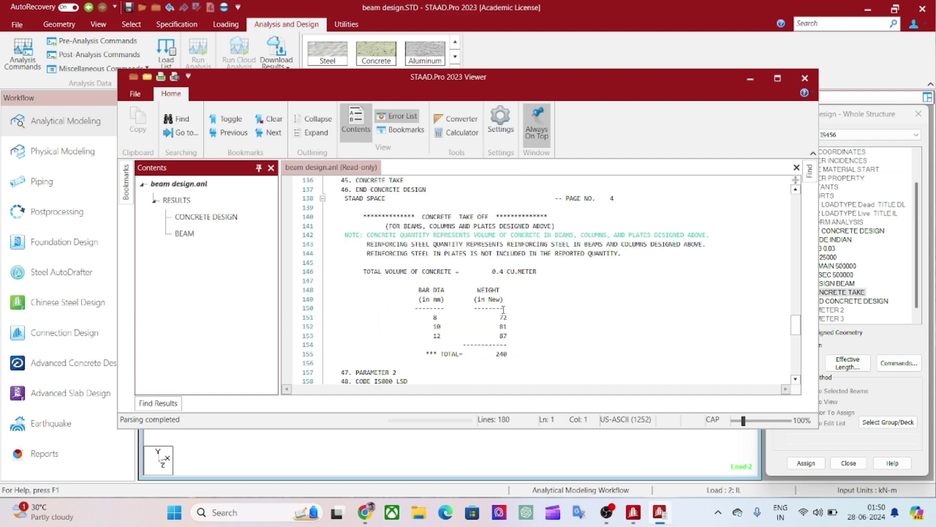
pyautogui.scroll(3, 503, 309)
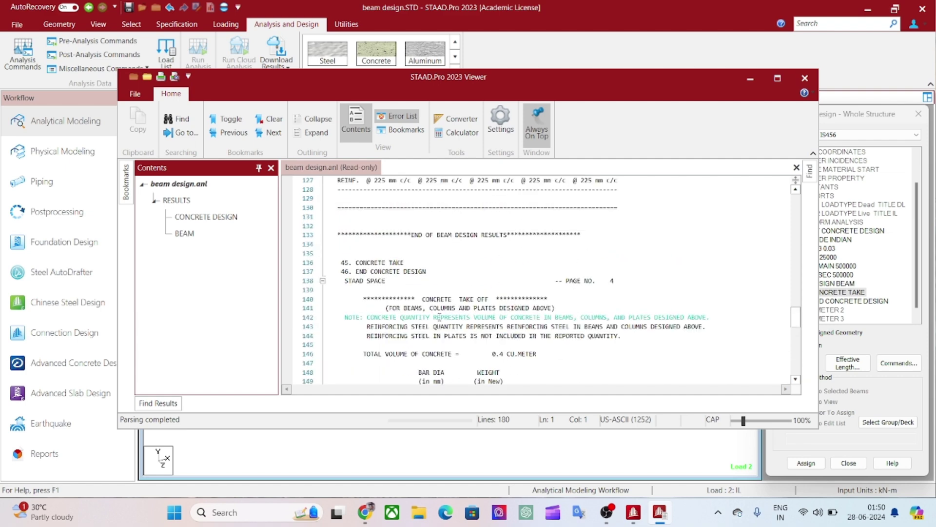
pyautogui.click(805, 78)
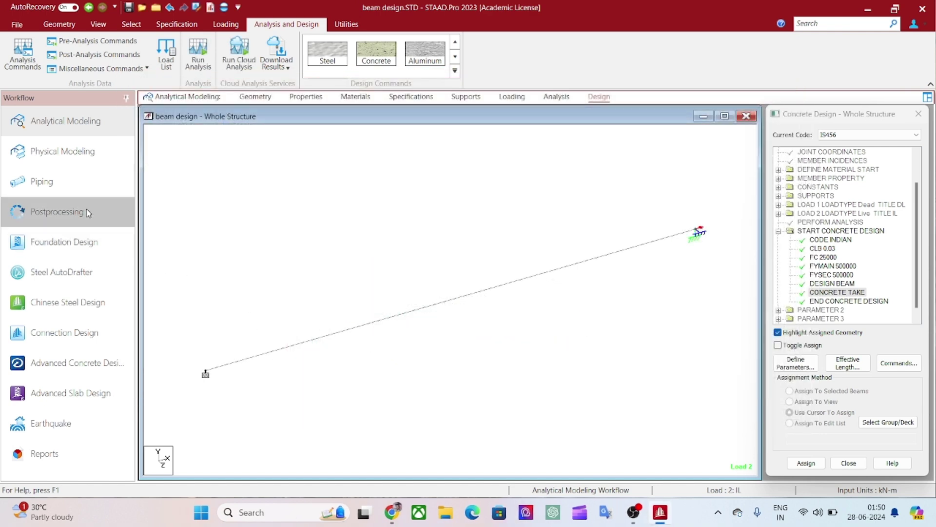
# Step: Switch to the Postprocessing workflow and review the load cases, result view options and range in the results setup
pyautogui.click(89, 213)
pyautogui.click(494, 243)
pyautogui.click(492, 252)
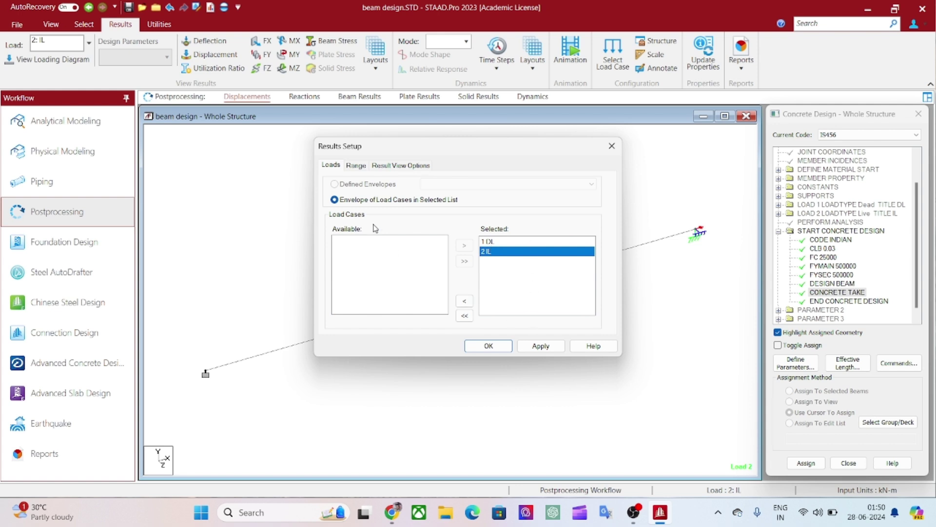
pyautogui.click(383, 167)
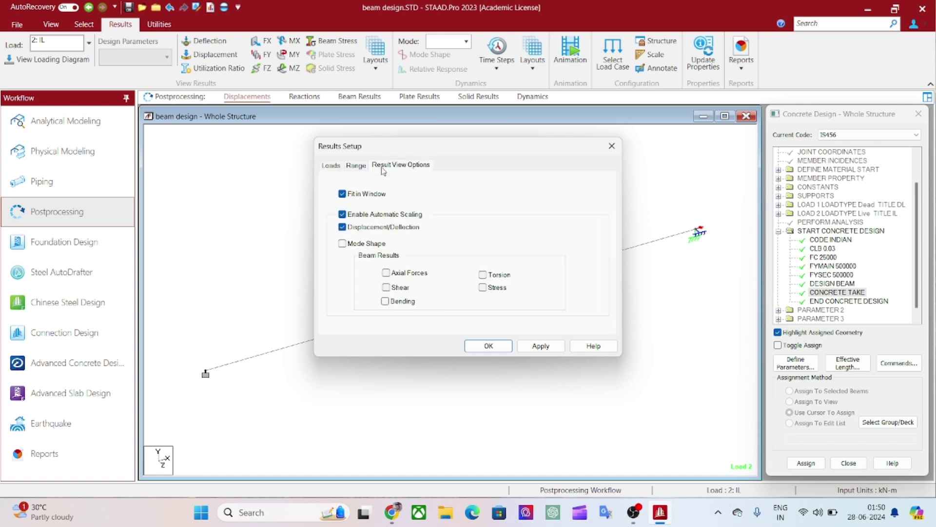
pyautogui.click(342, 243)
pyautogui.click(355, 166)
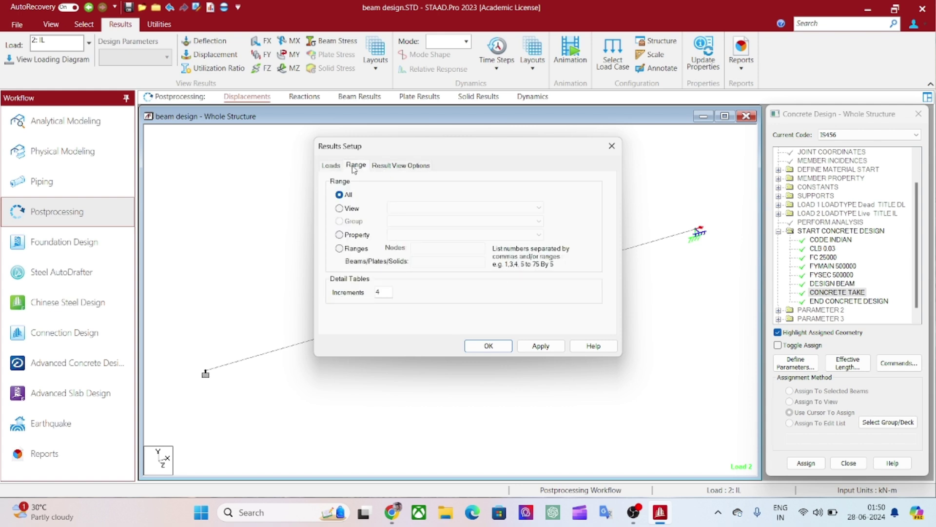
pyautogui.click(331, 166)
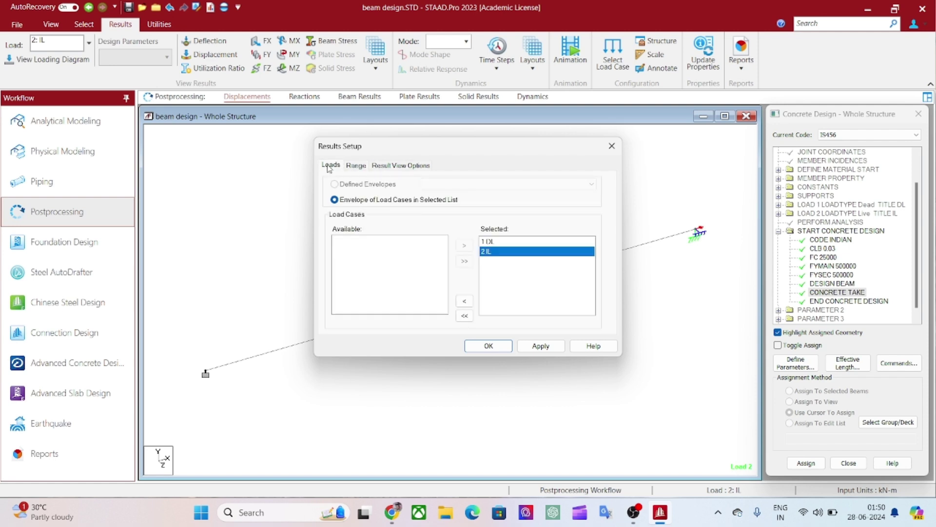
# Step: Include both load cases, 1 DL and 2 IL, in the results envelope and accept the results setup
pyautogui.click(511, 243)
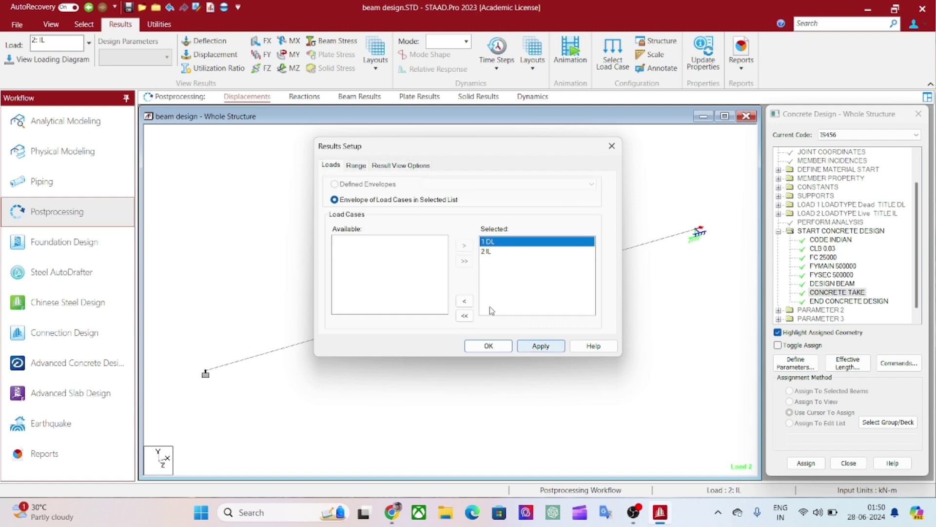
pyautogui.click(464, 315)
pyautogui.click(465, 263)
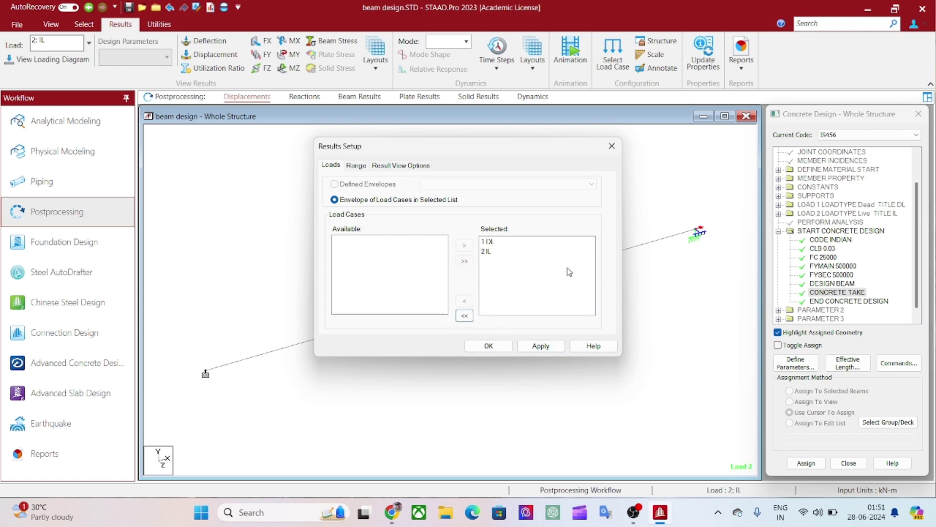
pyautogui.click(488, 346)
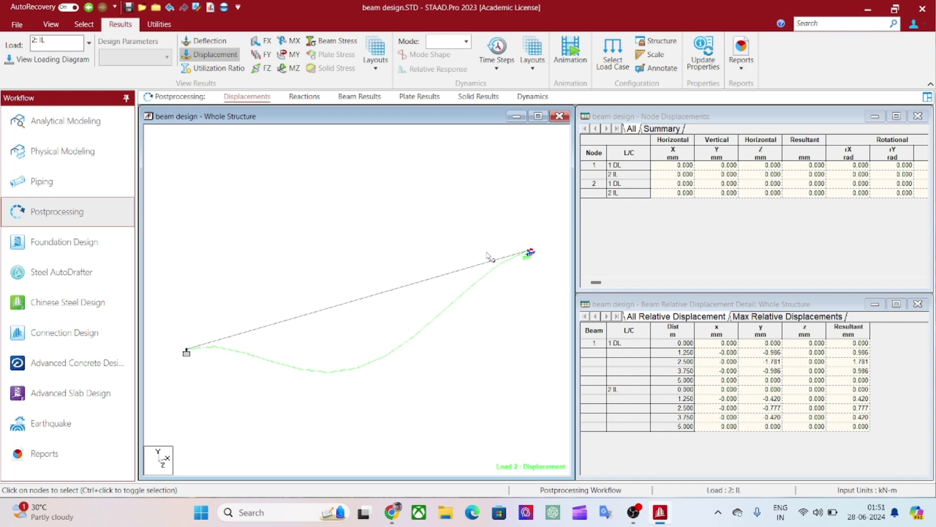
# Step: Compare the beam's deflection and displacement diagrams, and bring up the support reactions and statics check results
pyautogui.click(191, 43)
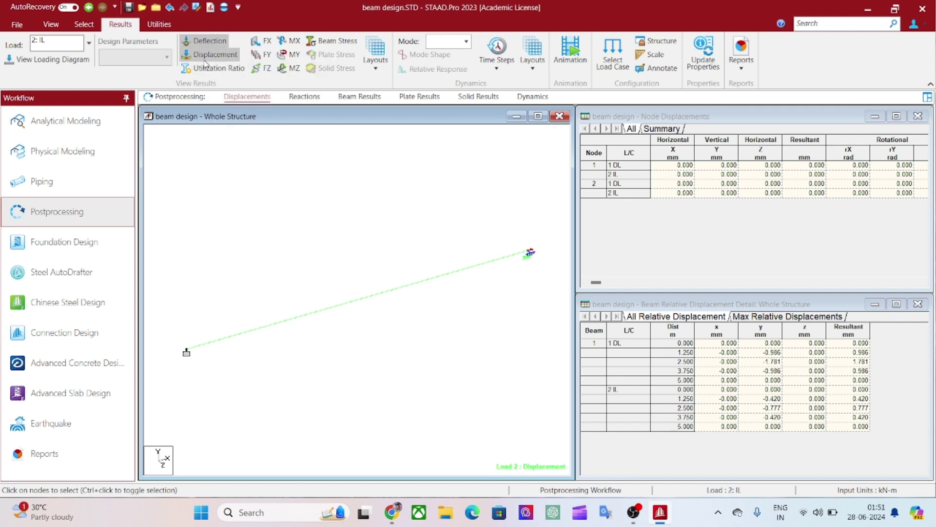
pyautogui.click(205, 55)
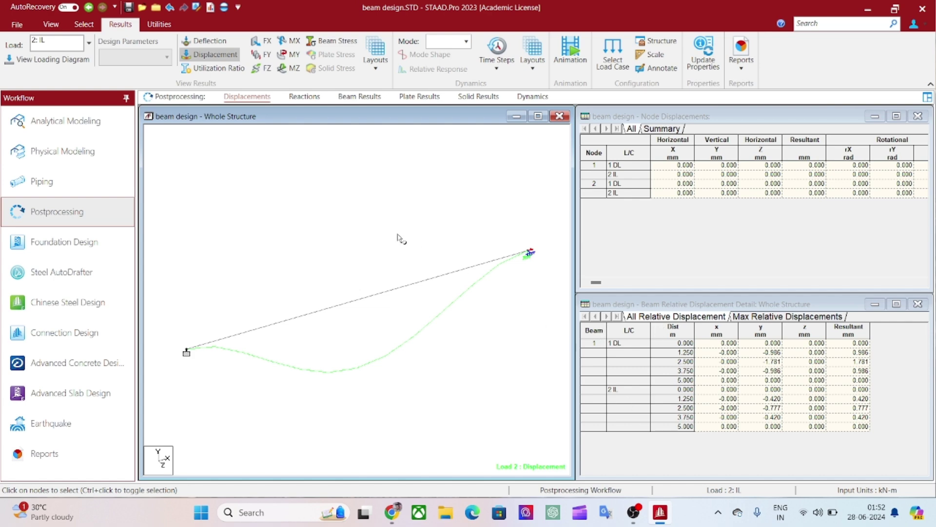
pyautogui.click(304, 97)
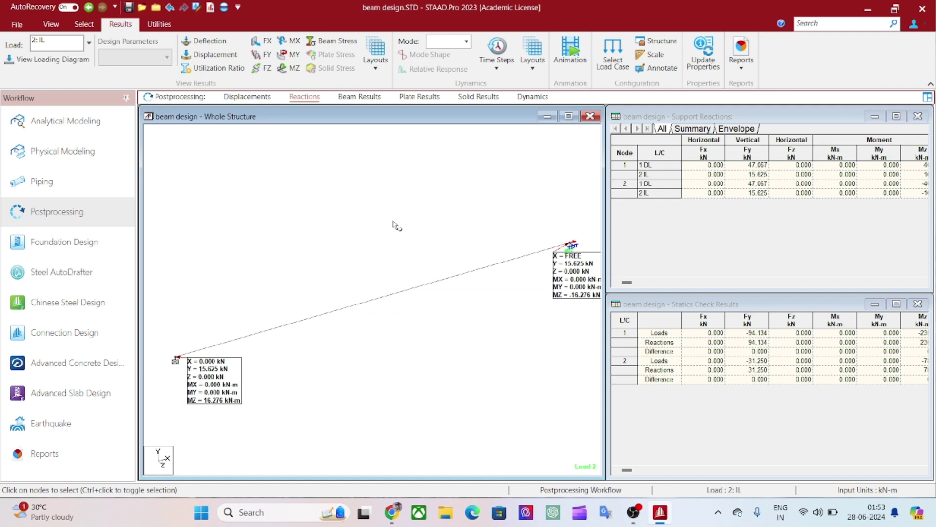
# Step: Show the beam stress diagram and set its result scale to 10 N/mm² per m, with changes applied immediately
pyautogui.click(333, 41)
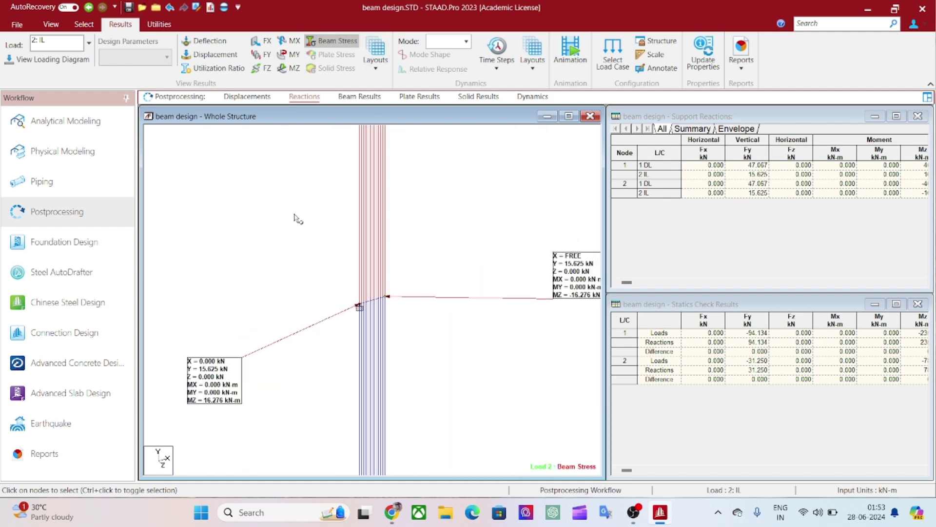
pyautogui.rightClick(293, 179)
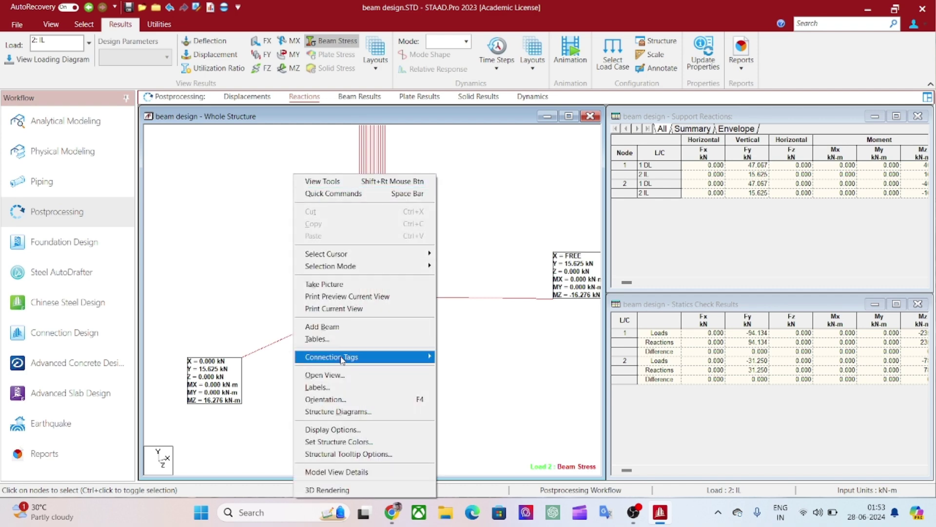
pyautogui.click(336, 387)
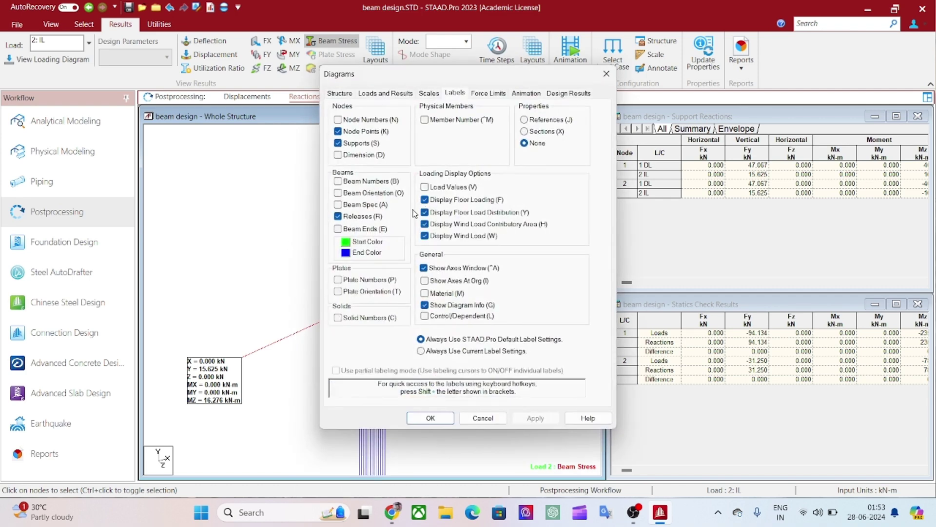
pyautogui.click(428, 93)
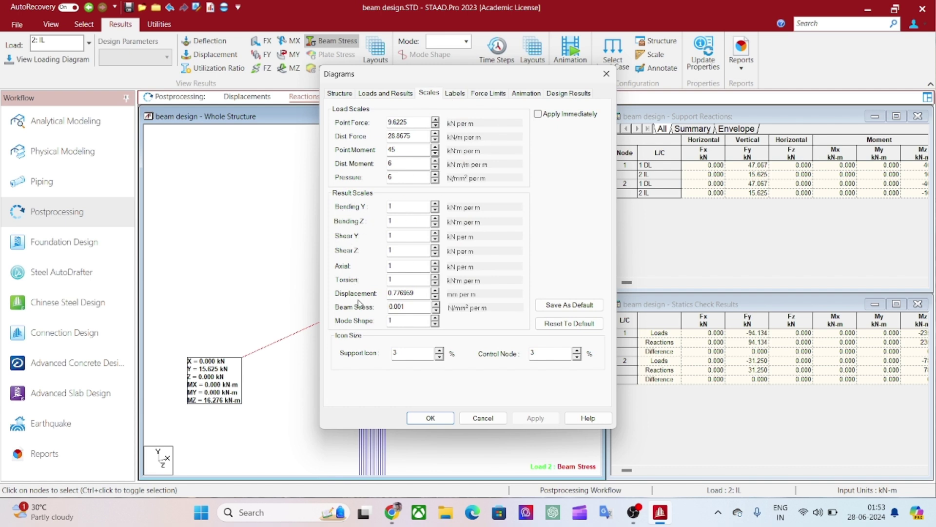
pyautogui.moveTo(417, 305); pyautogui.dragTo(388, 306)
pyautogui.write('10')
pyautogui.click(539, 115)
pyautogui.click(535, 418)
pyautogui.press('Escape')
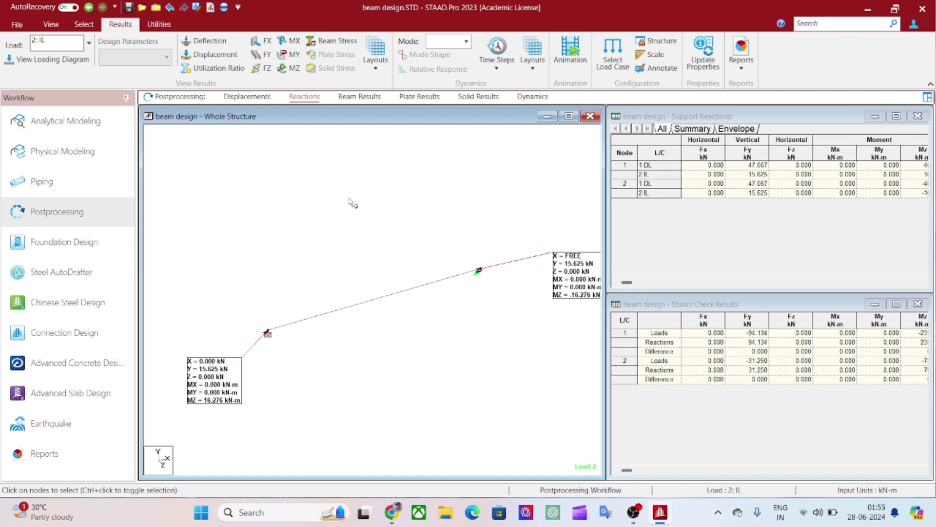
# Step: Overlay the Bending Z and Shear Y diagrams on the beam to examine them, and hide both again
pyautogui.click(292, 54)
pyautogui.click(292, 68)
pyautogui.click(285, 55)
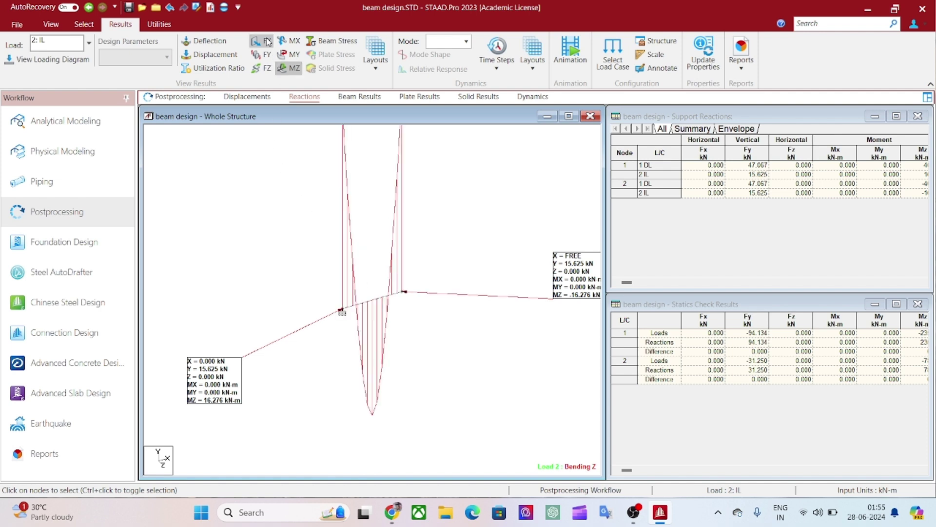
pyautogui.click(266, 55)
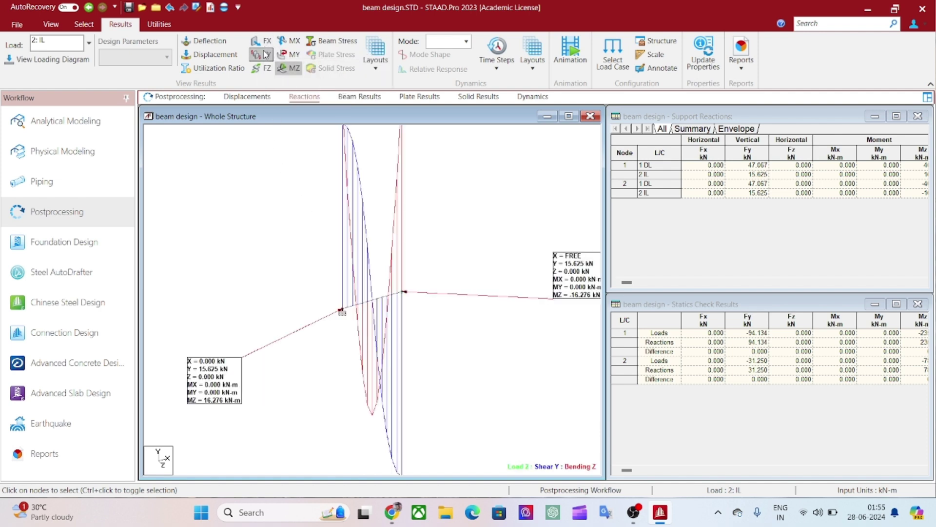
pyautogui.scroll(-5, 320, 205)
pyautogui.scroll(3, 321, 206)
pyautogui.scroll(3, 297, 194)
pyautogui.scroll(-3, 298, 194)
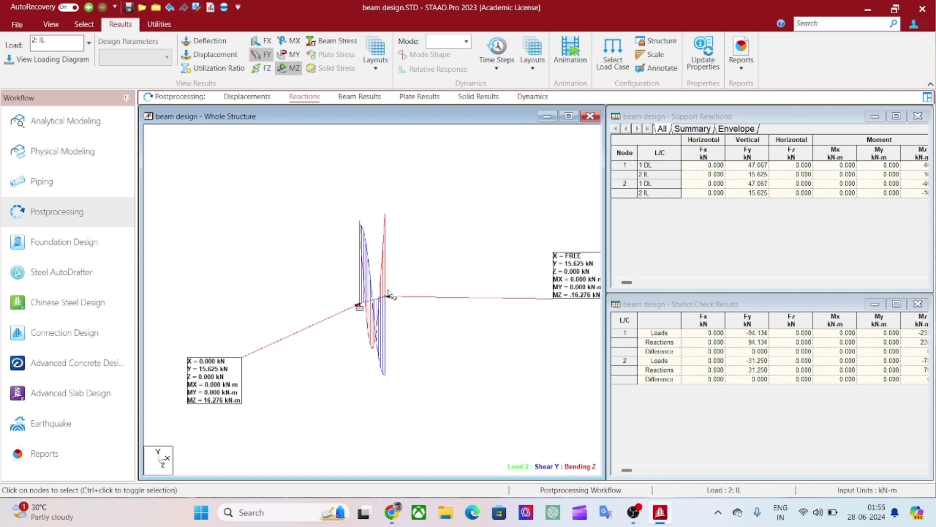
pyautogui.scroll(5, 384, 312)
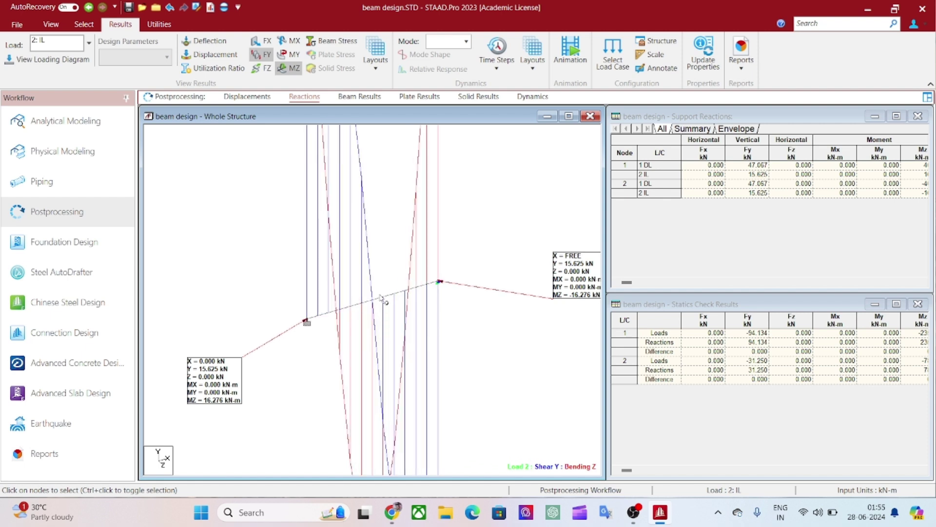
pyautogui.click(263, 54)
pyautogui.click(291, 67)
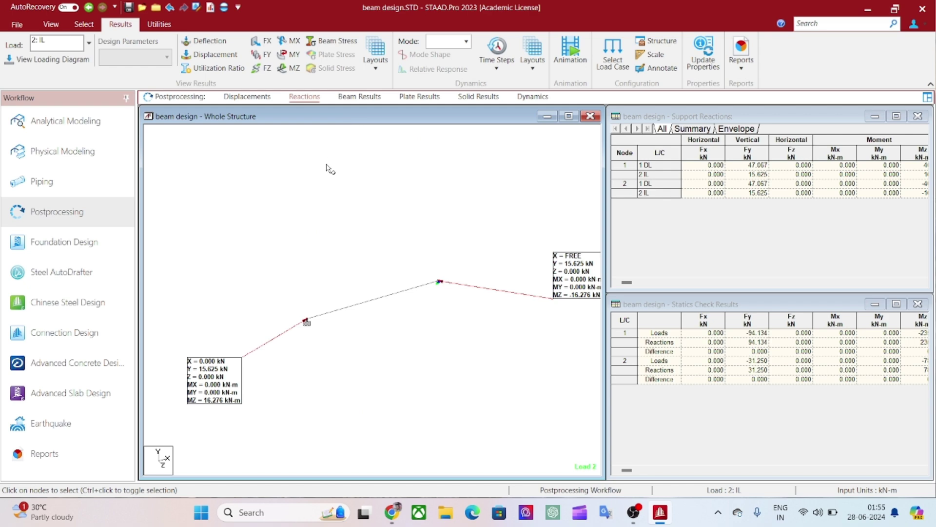
# Step: Open the beam's member details, examine its IS-456 concrete design with reinforcement layout and design parameters, and close them
pyautogui.doubleClick(365, 308)
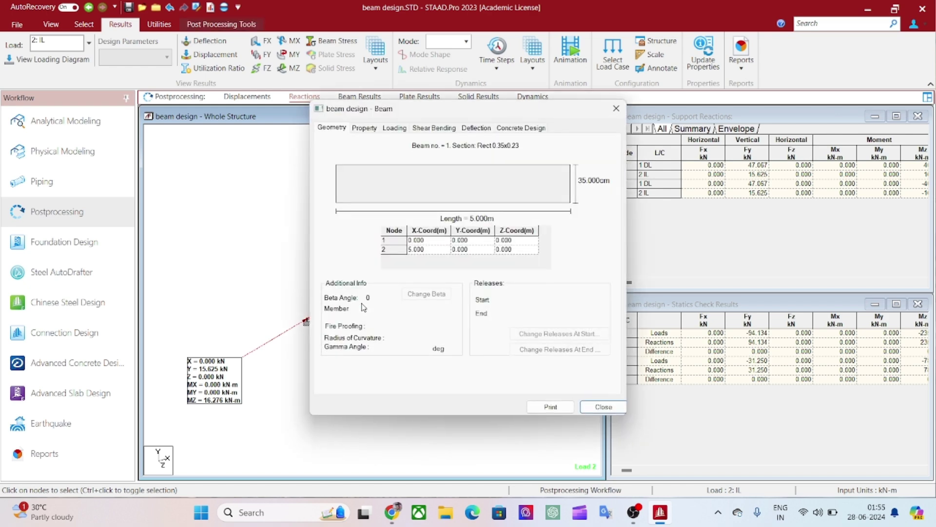
pyautogui.click(523, 127)
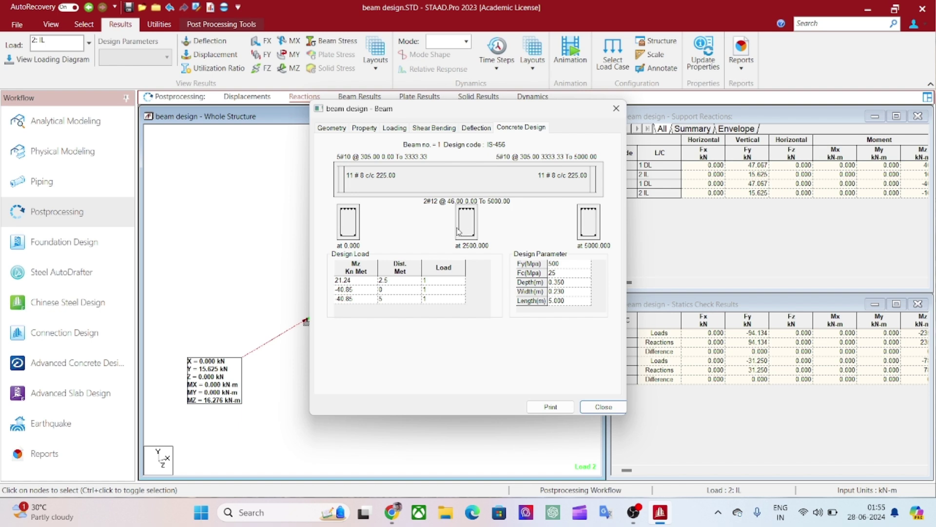
pyautogui.click(587, 407)
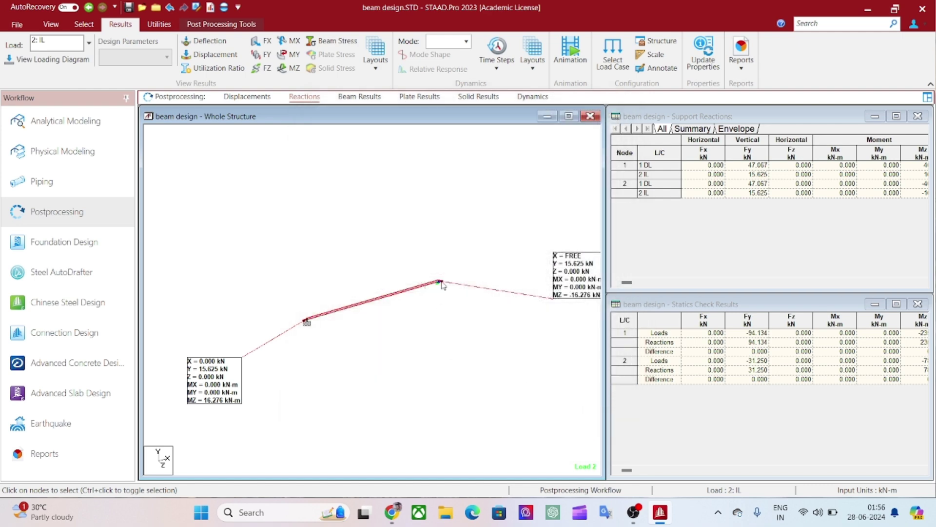